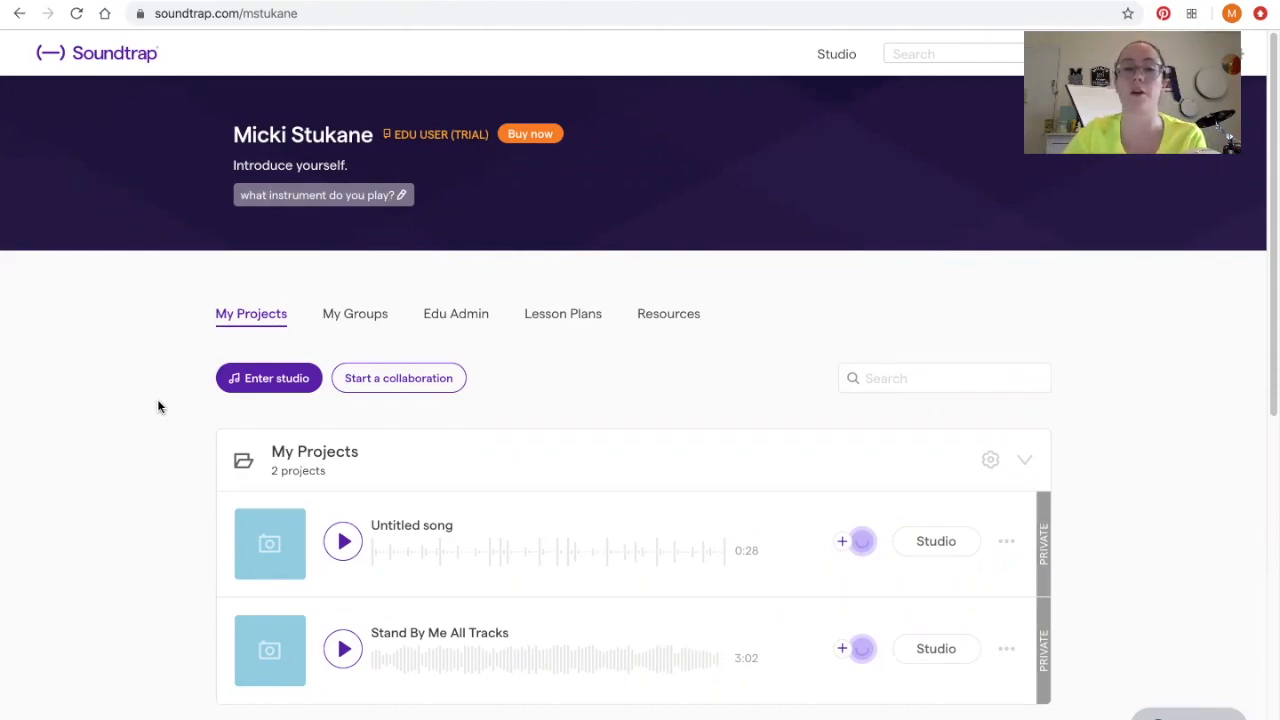
# Step: Enter the studio and start a new music project
pyautogui.click(286, 379)
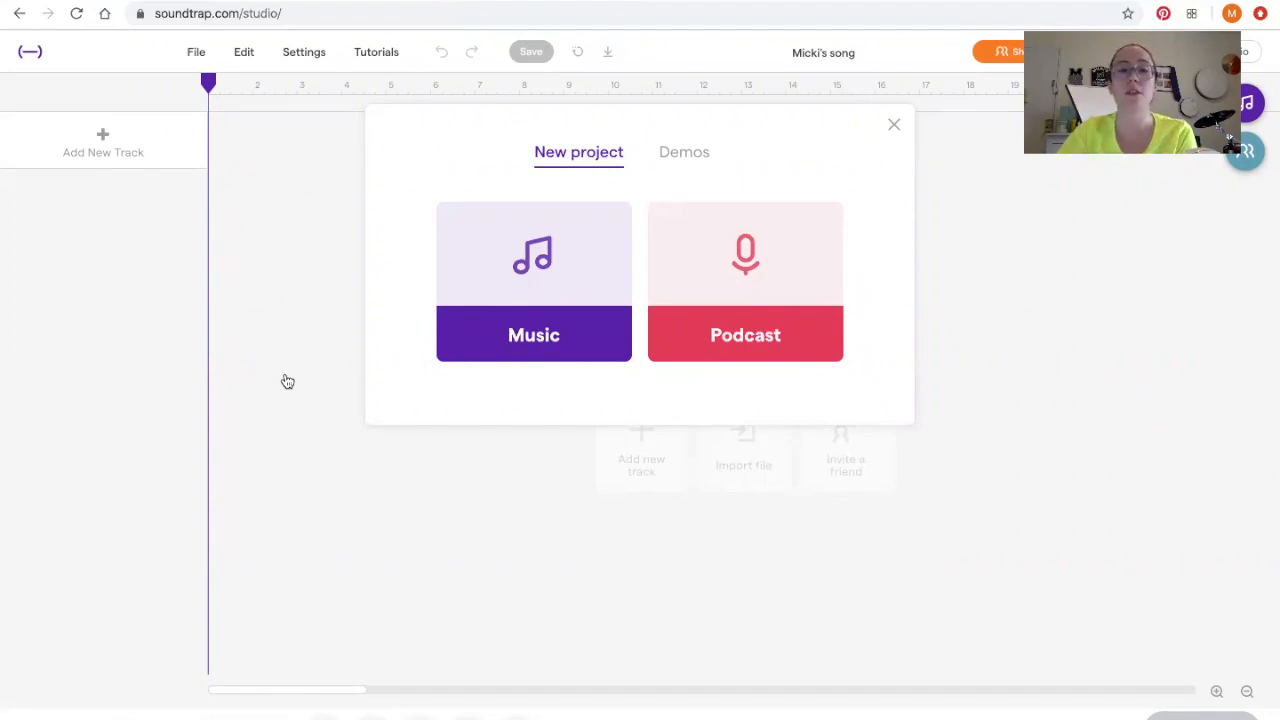
pyautogui.click(540, 268)
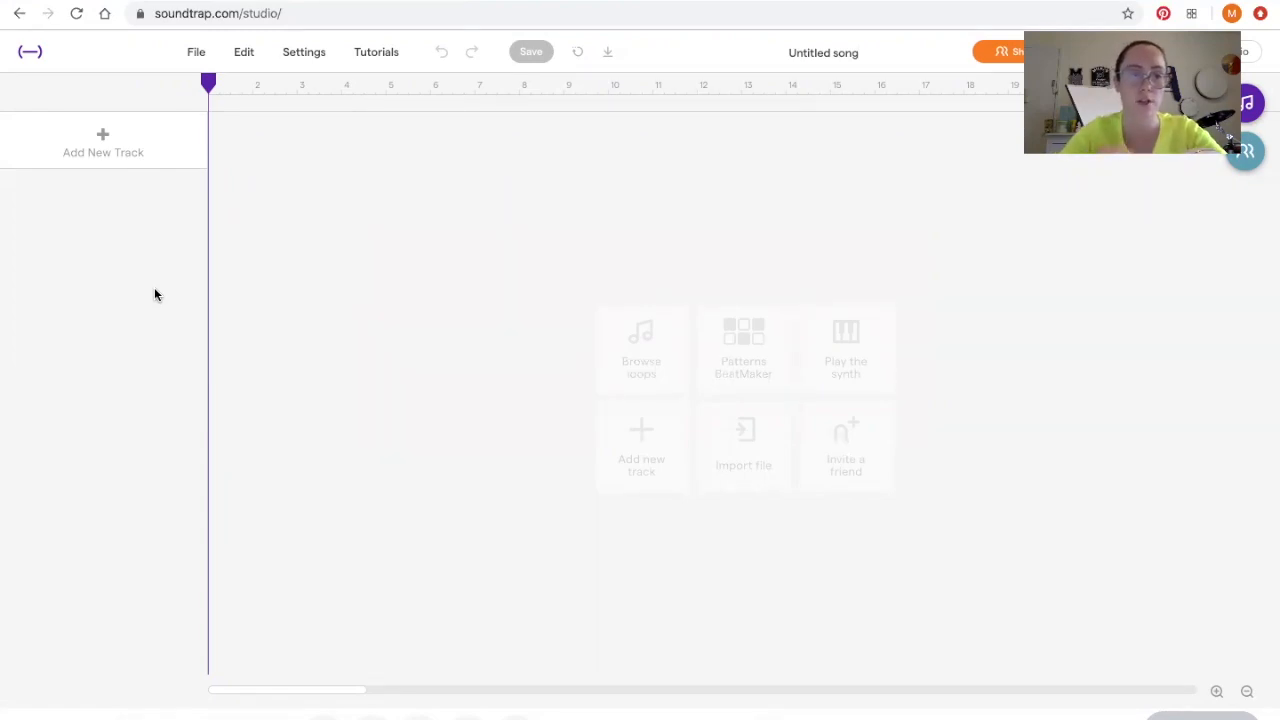
# Step: Add a synthesizer track to the project and delete that track again
pyautogui.click(122, 149)
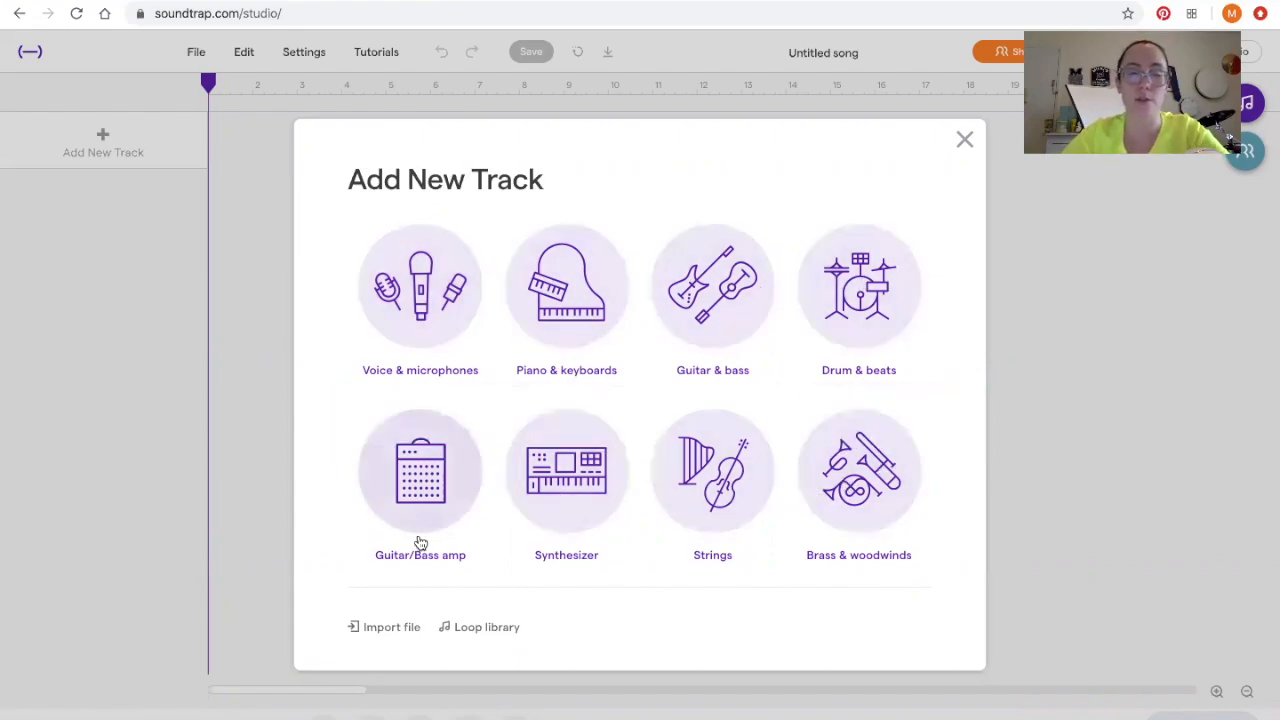
pyautogui.click(620, 558)
pyautogui.click(851, 355)
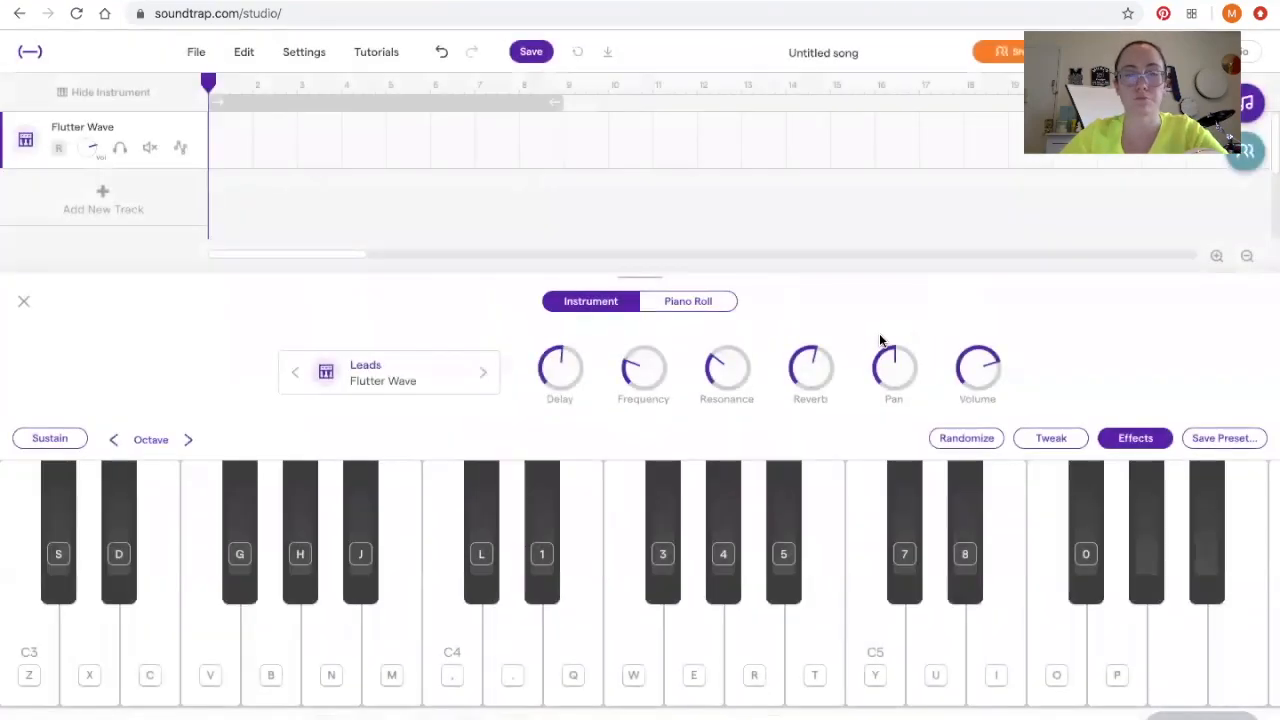
pyautogui.click(192, 127)
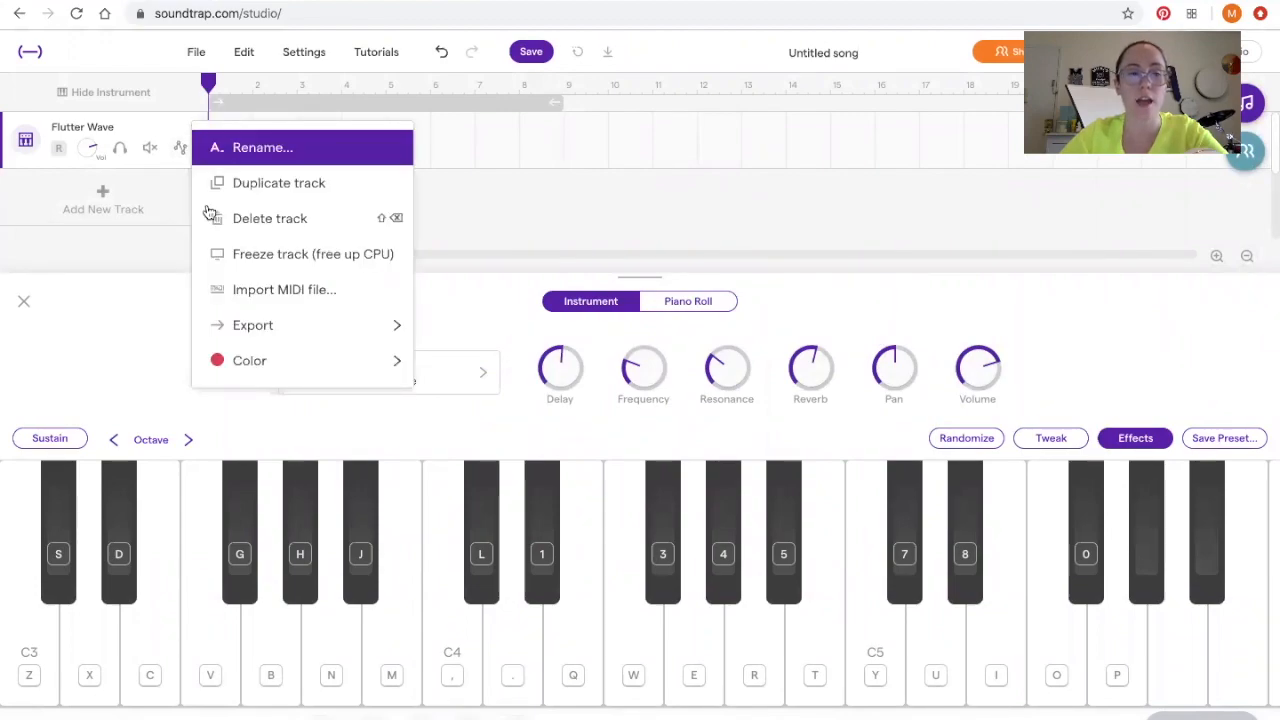
pyautogui.click(227, 228)
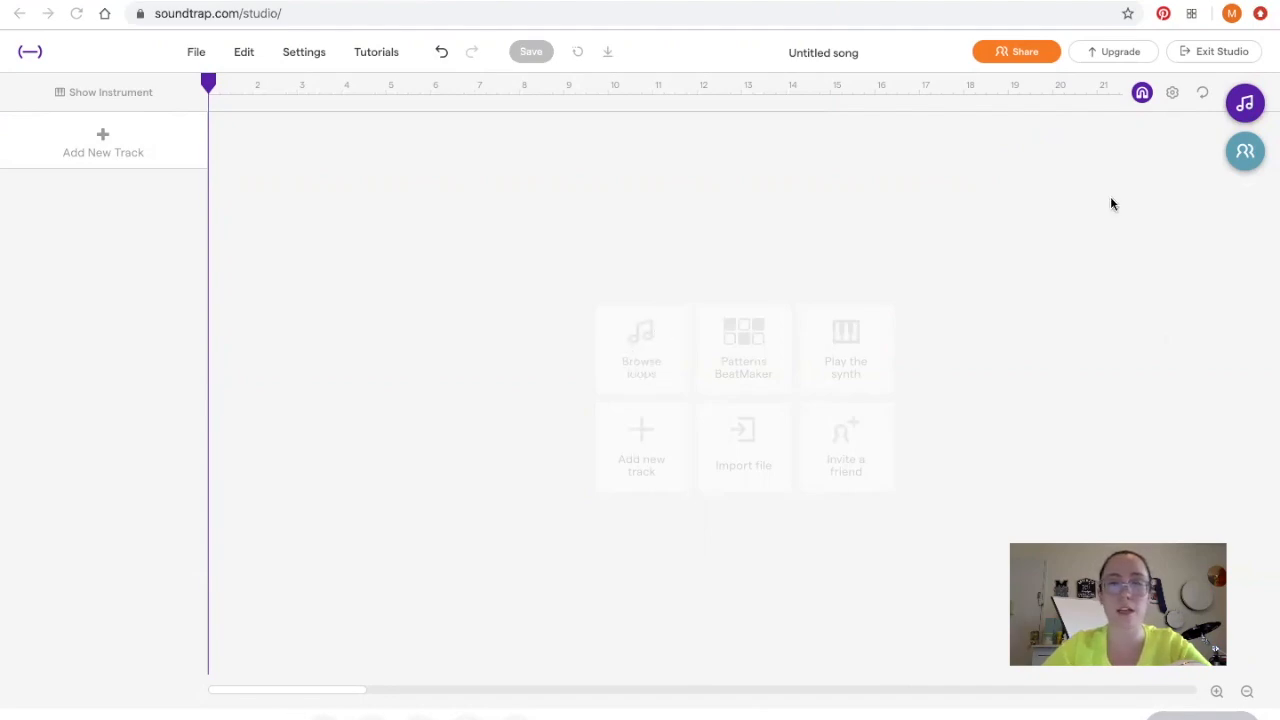
# Step: Browse the loop library for Drums and preview the Anthem - Beat 1 (Hihat) loop
pyautogui.click(1238, 110)
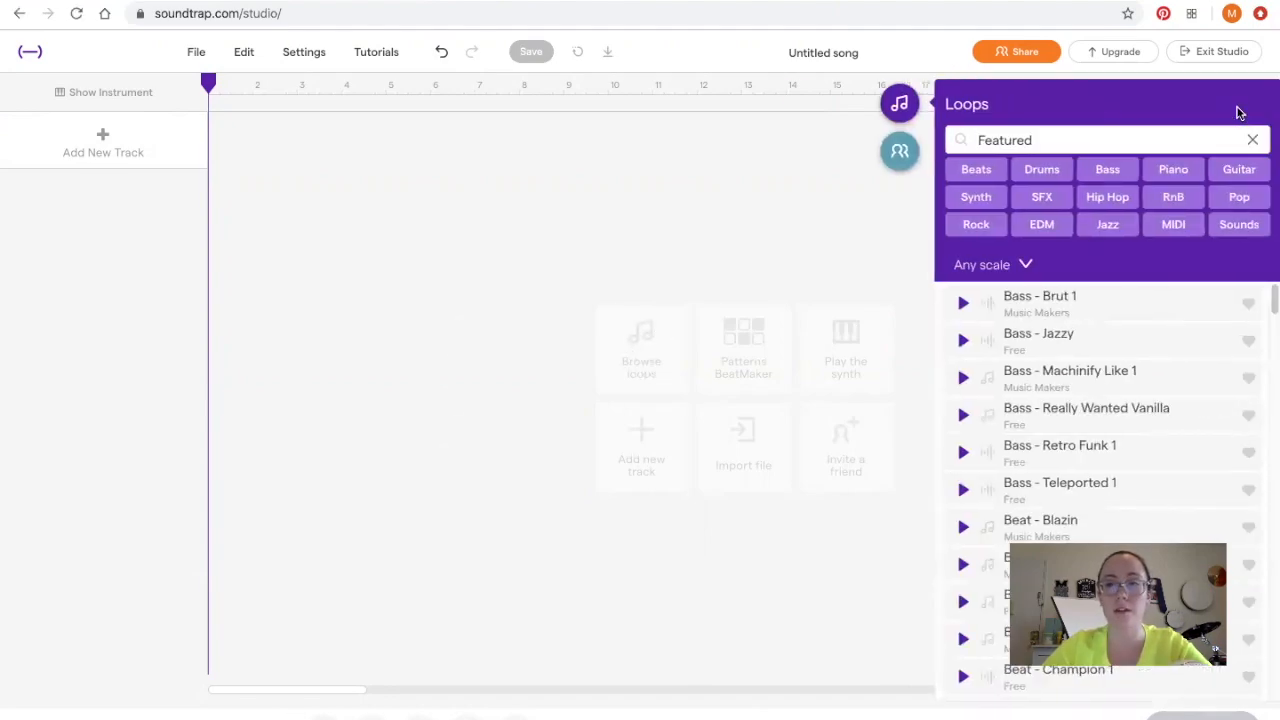
pyautogui.click(1058, 176)
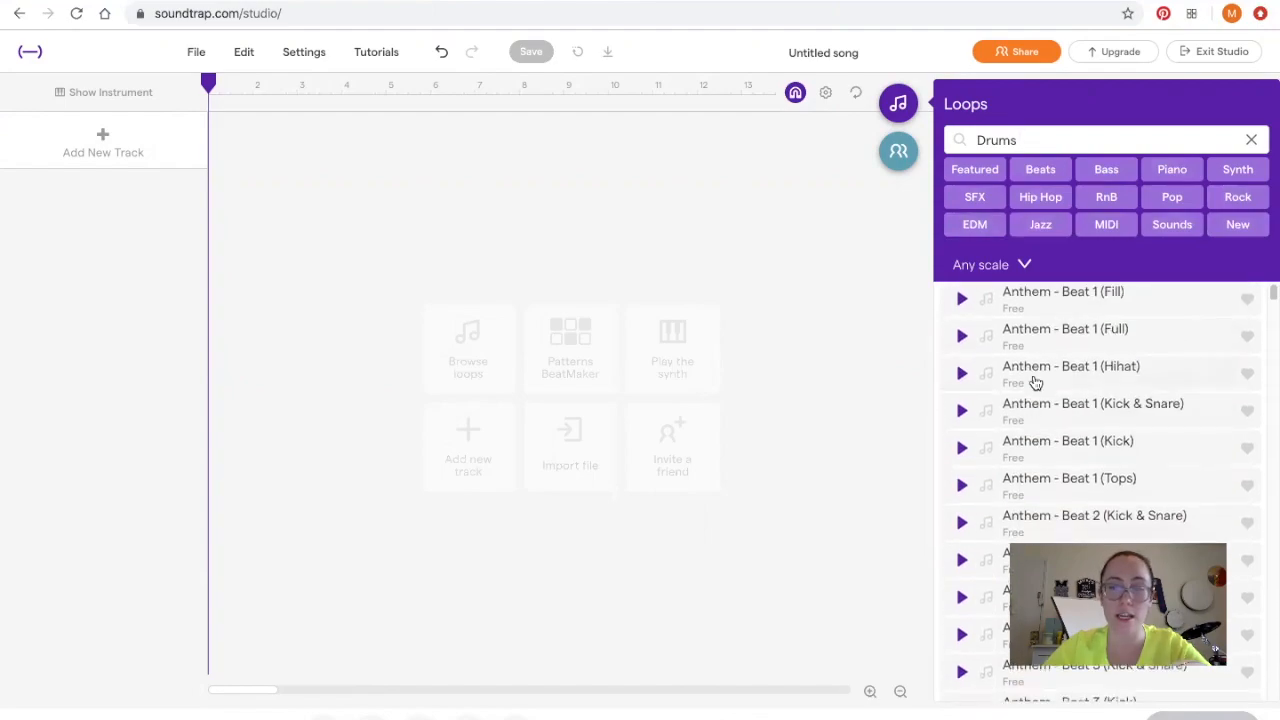
pyautogui.click(963, 378)
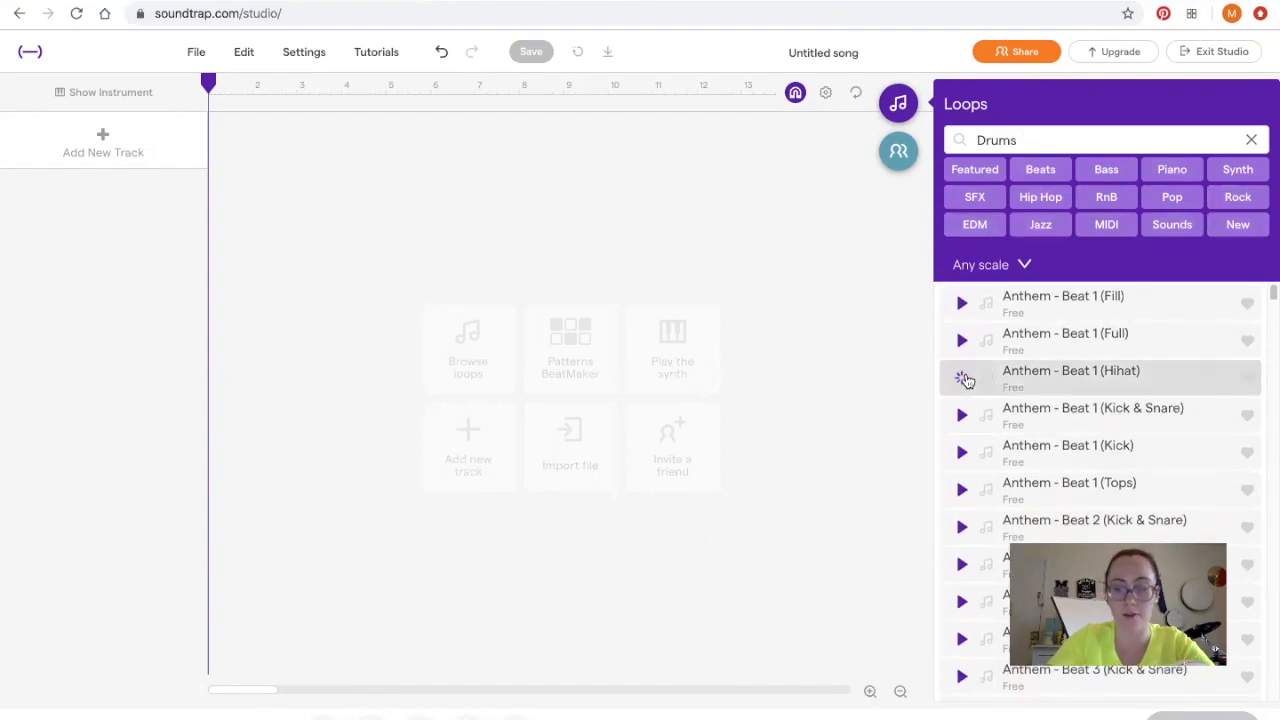
pyautogui.press('XF86AudioRaiseVolume')
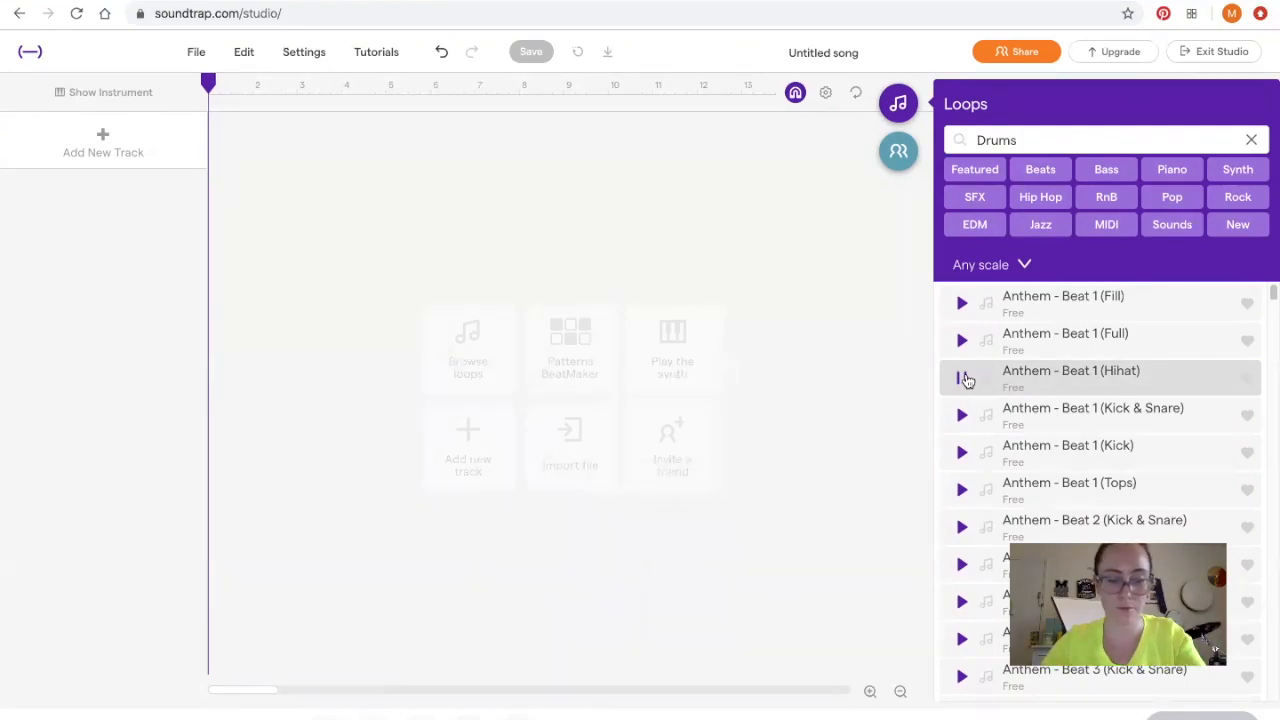
pyautogui.click(963, 378)
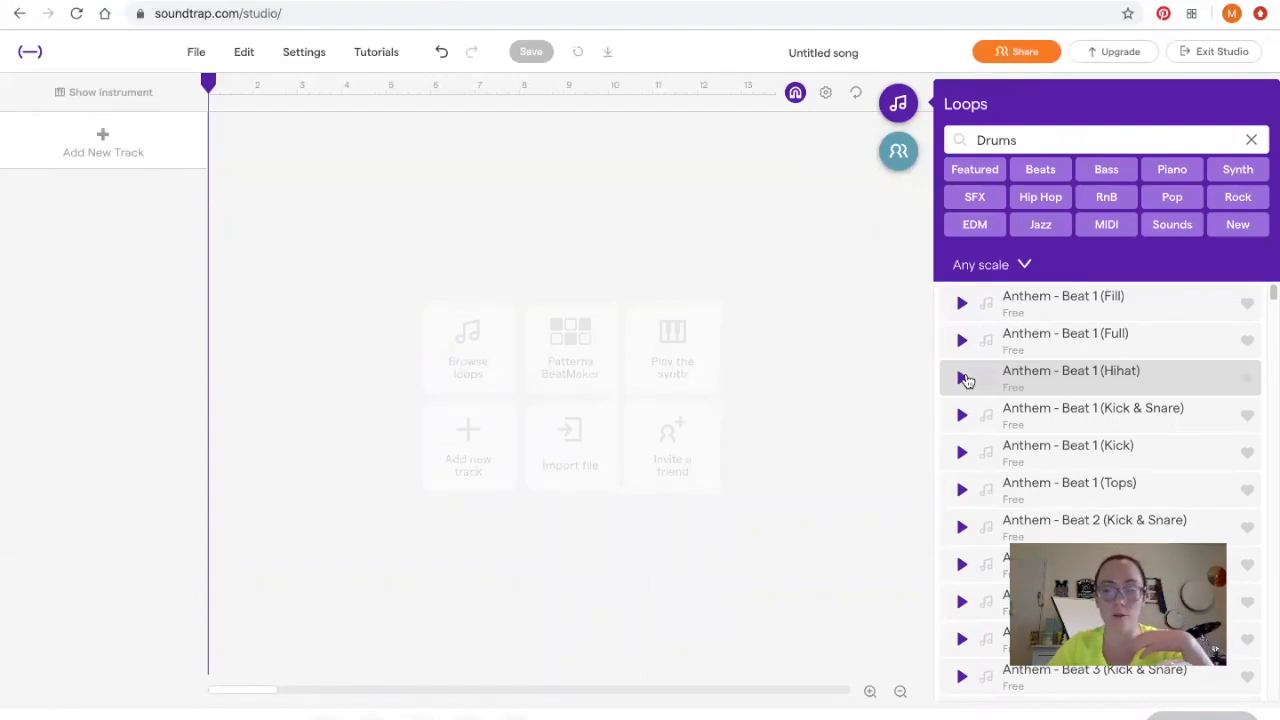
# Step: Narrow the drum loops to Jazz and preview the Drums - Jazzy loop
pyautogui.click(1041, 225)
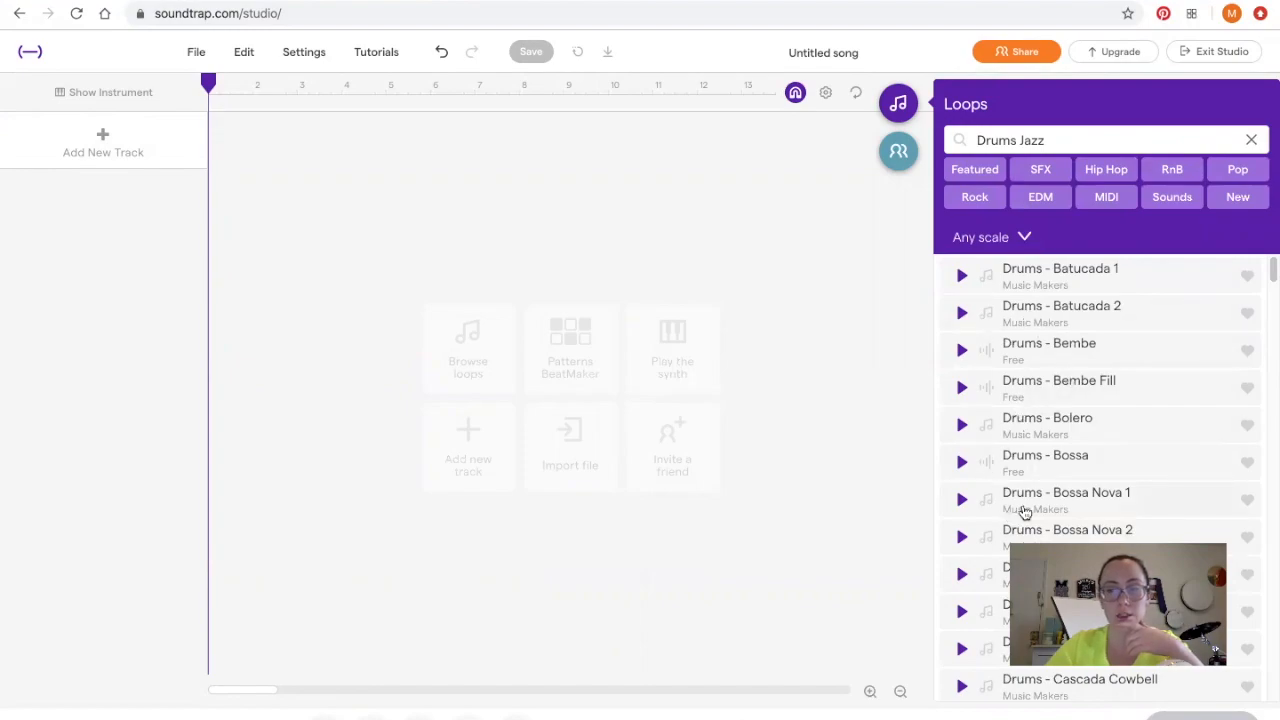
pyautogui.scroll(-5, 1120, 466)
pyautogui.scroll(-4, 1124, 468)
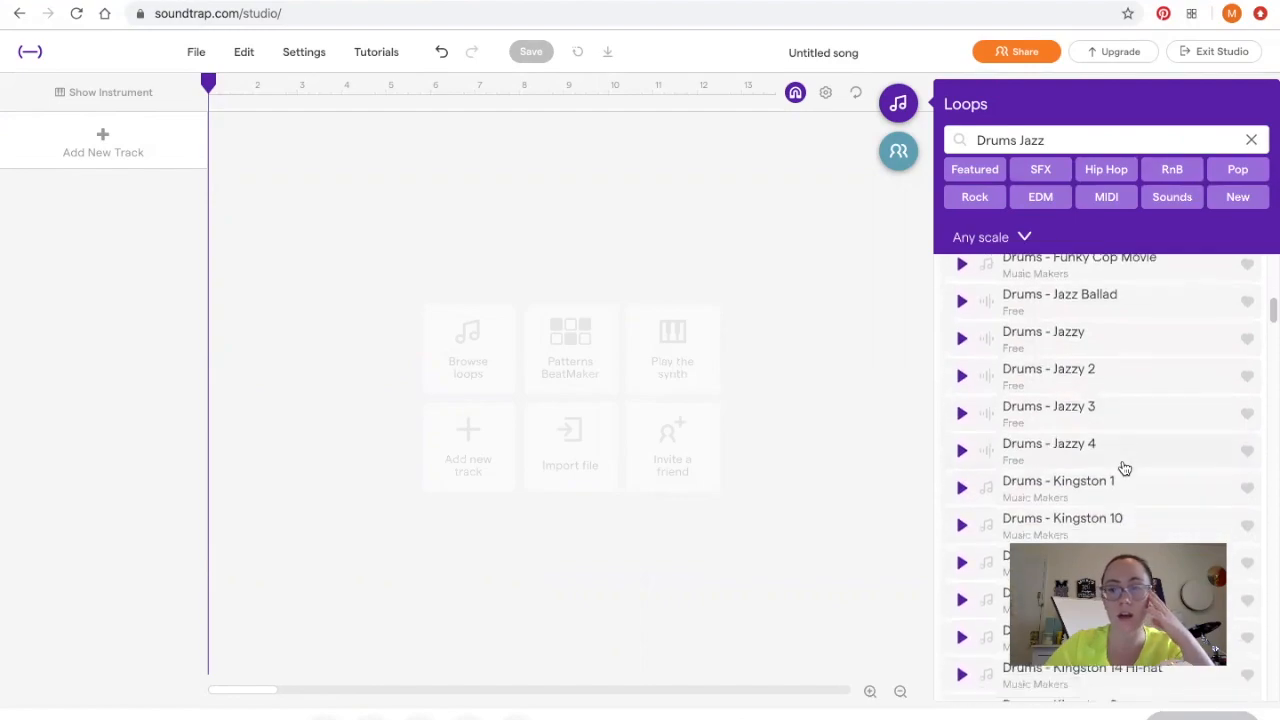
pyautogui.click(963, 340)
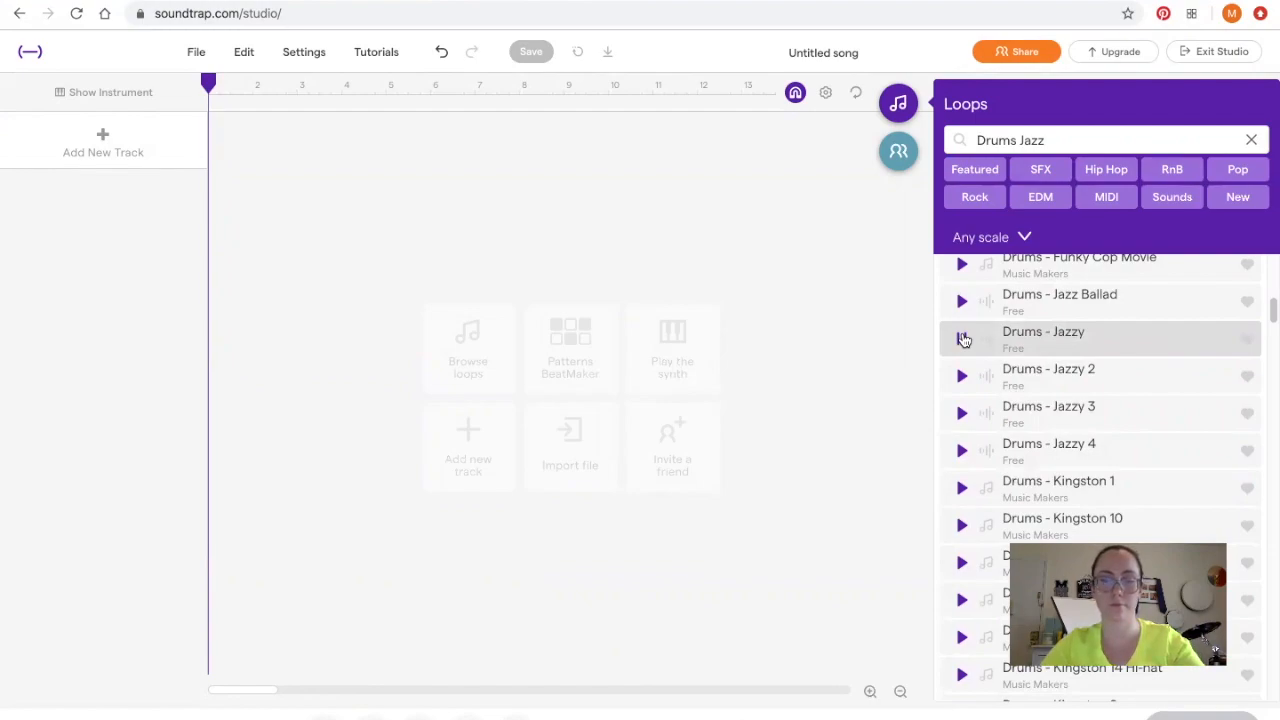
pyautogui.click(964, 340)
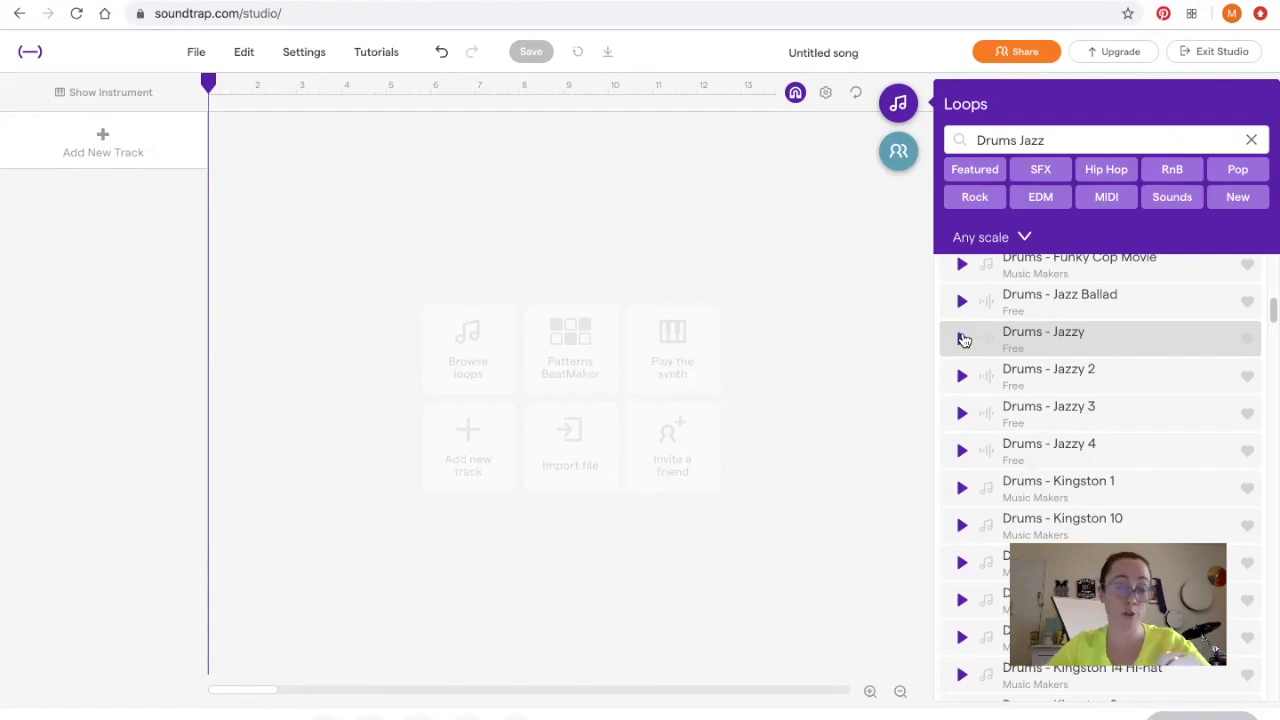
# Step: Add the Drums - Jazzy loop as a track, close the loop library and return the playhead to the start
pyautogui.click(1064, 346)
pyautogui.doubleClick(1064, 346)
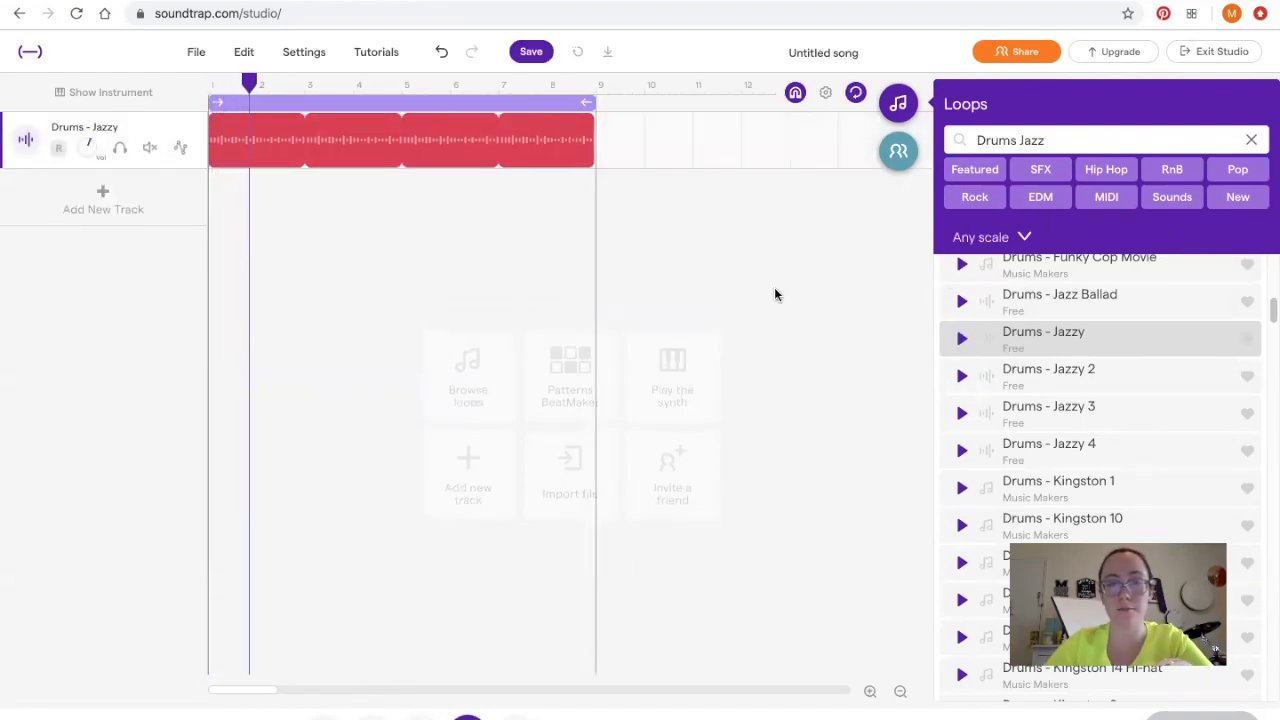
pyautogui.click(903, 102)
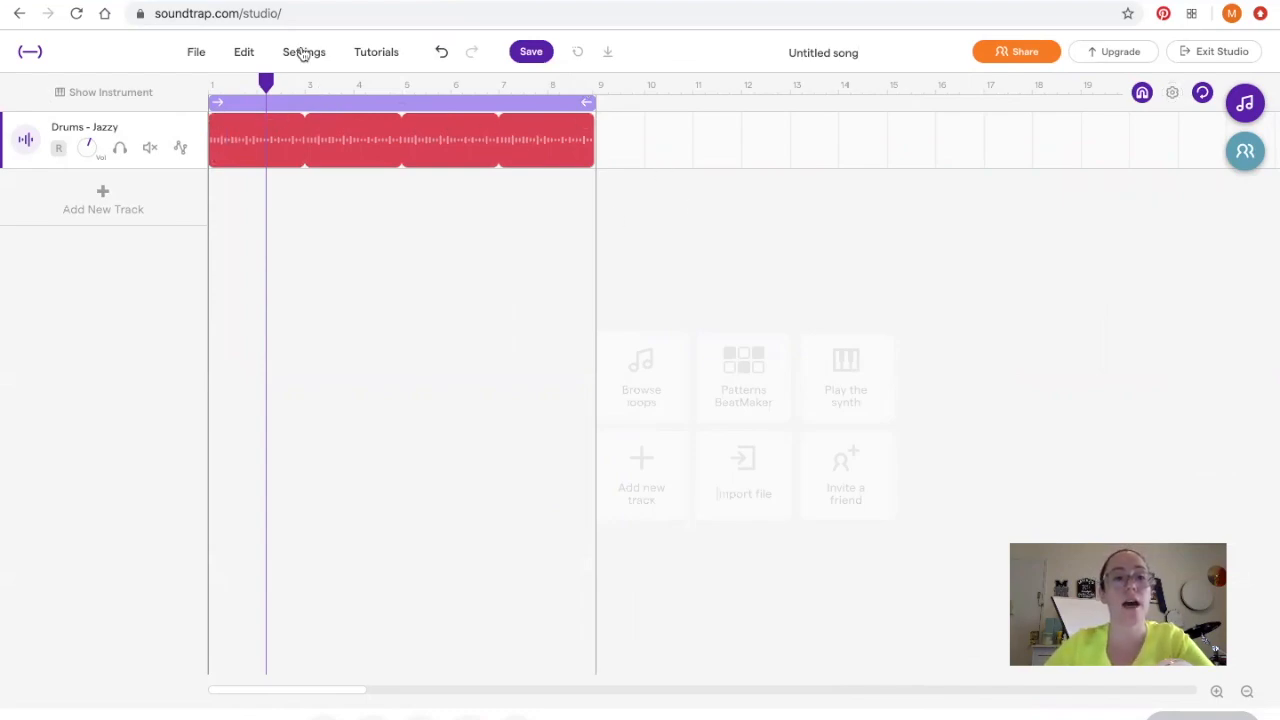
pyautogui.moveTo(268, 85); pyautogui.dragTo(176, 80)
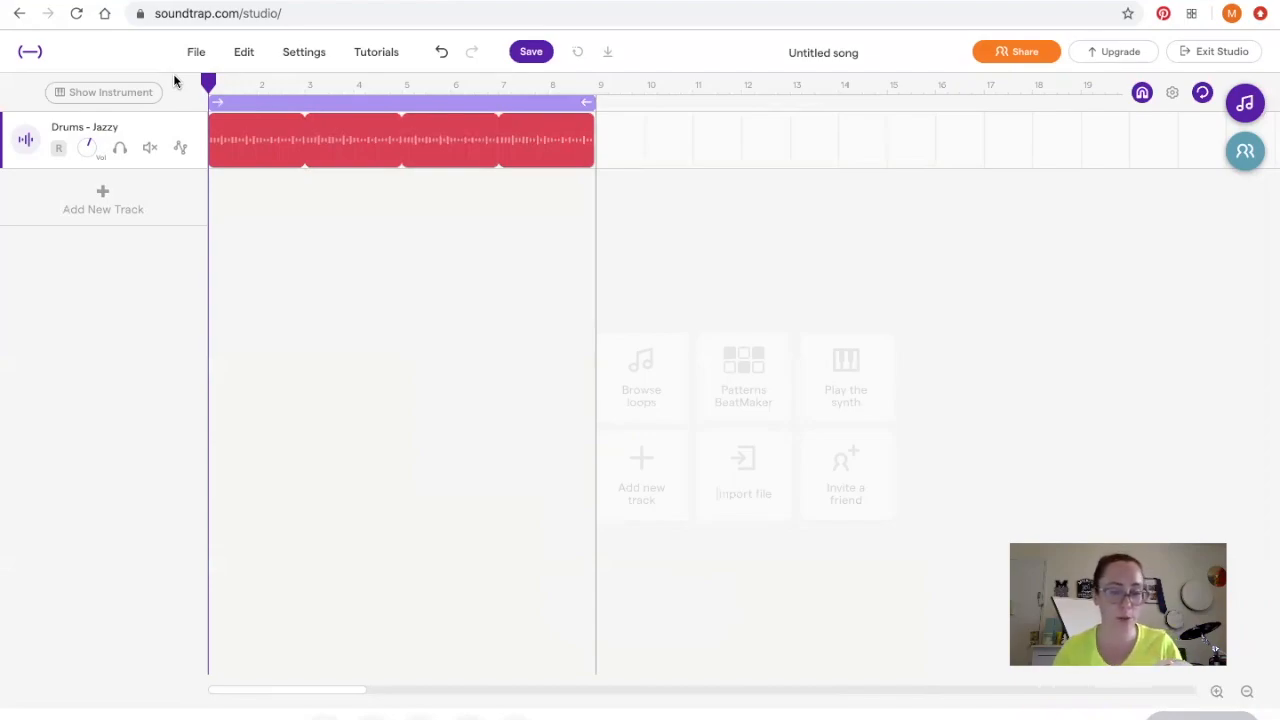
# Step: Add a Guitar & bass track below the drums and test its sound with a repeated A note
pyautogui.click(112, 198)
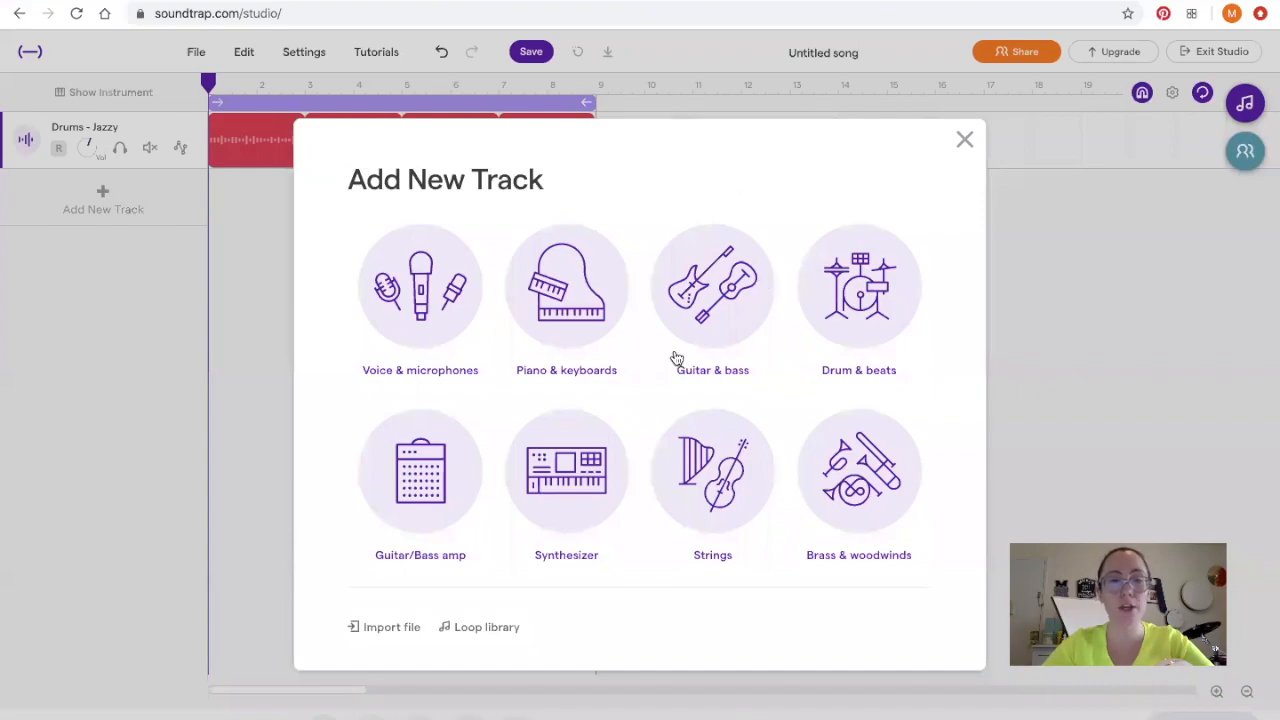
pyautogui.click(728, 308)
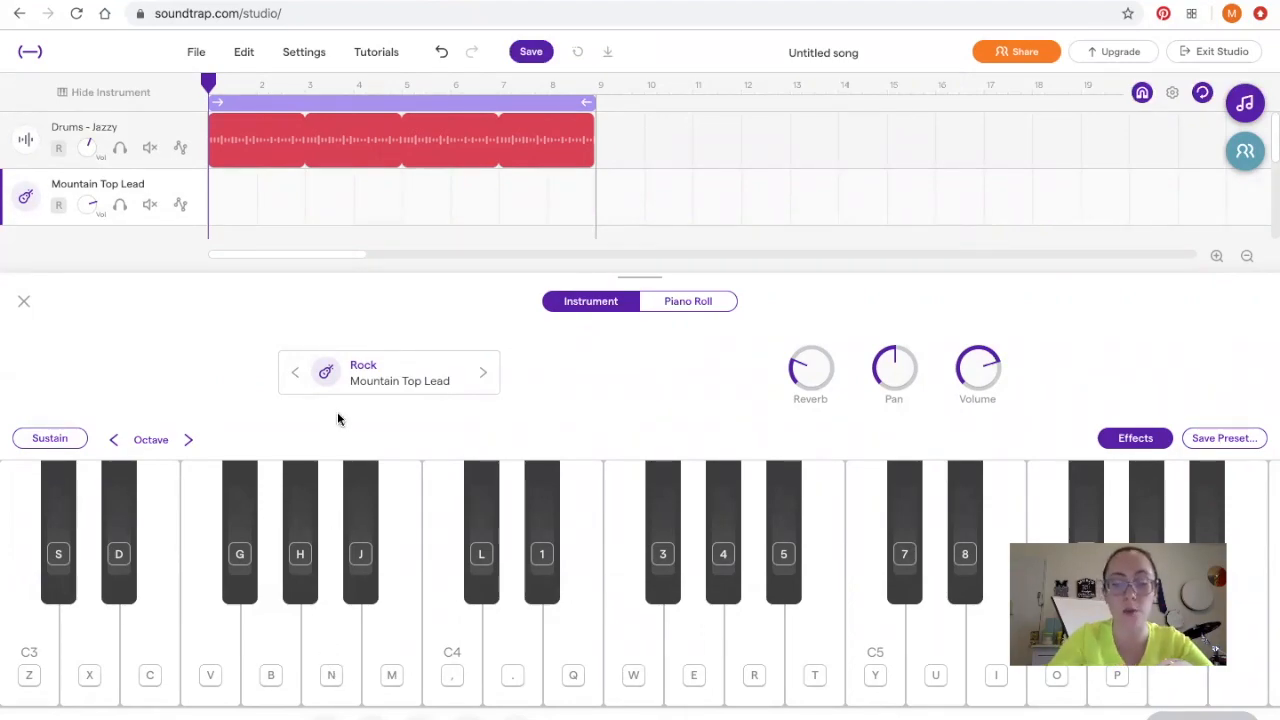
pyautogui.press('n')
pyautogui.press('n')
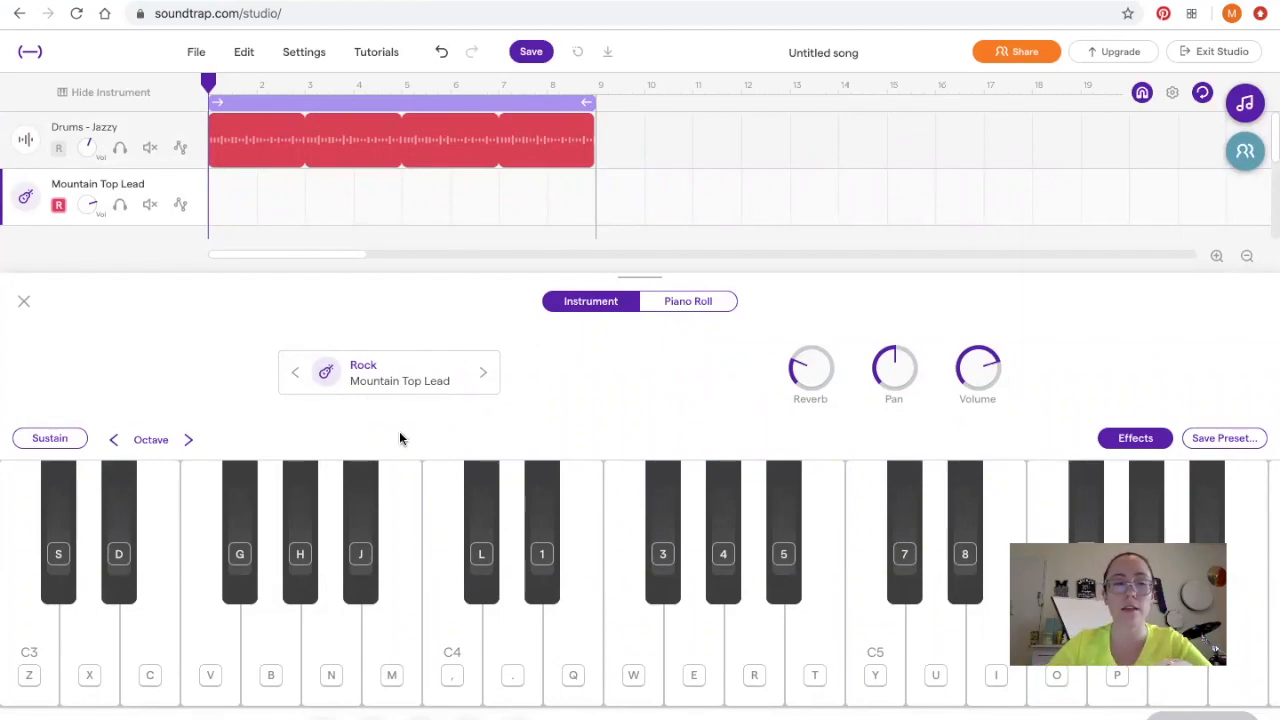
# Step: Change the new track's instrument preset to Clean Jazz from the Bass - Electric category
pyautogui.click(376, 385)
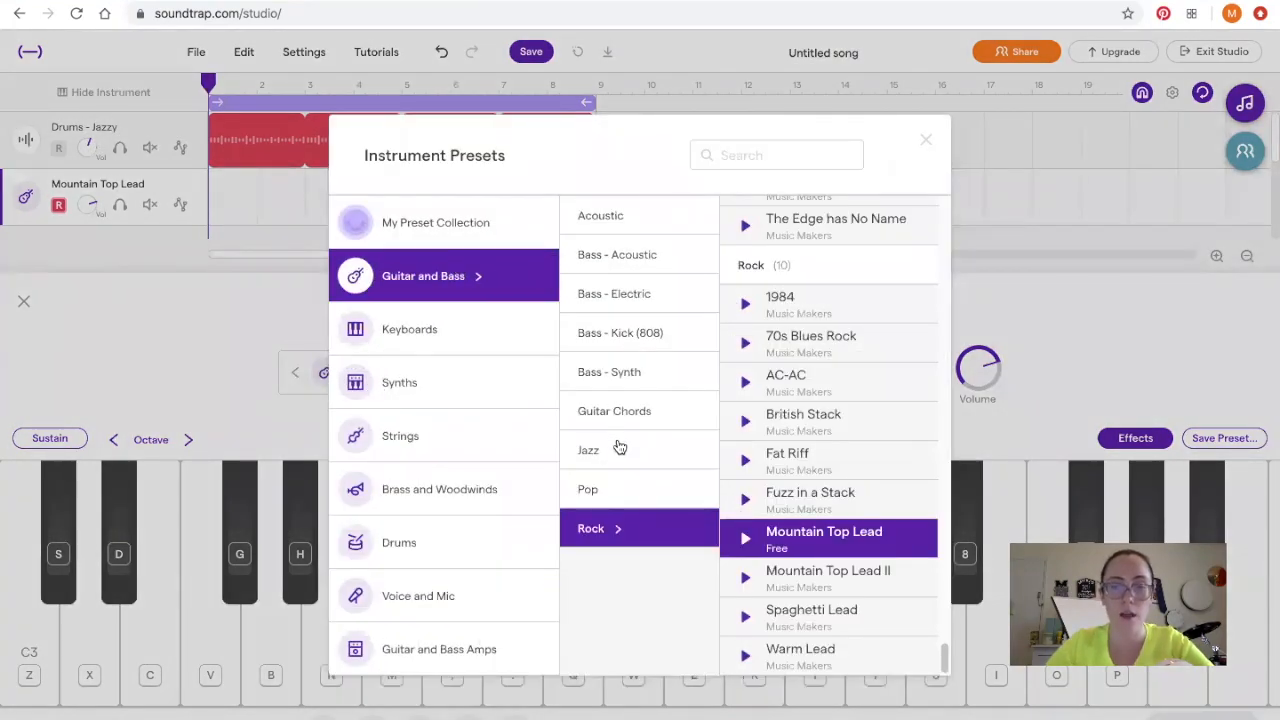
pyautogui.click(658, 294)
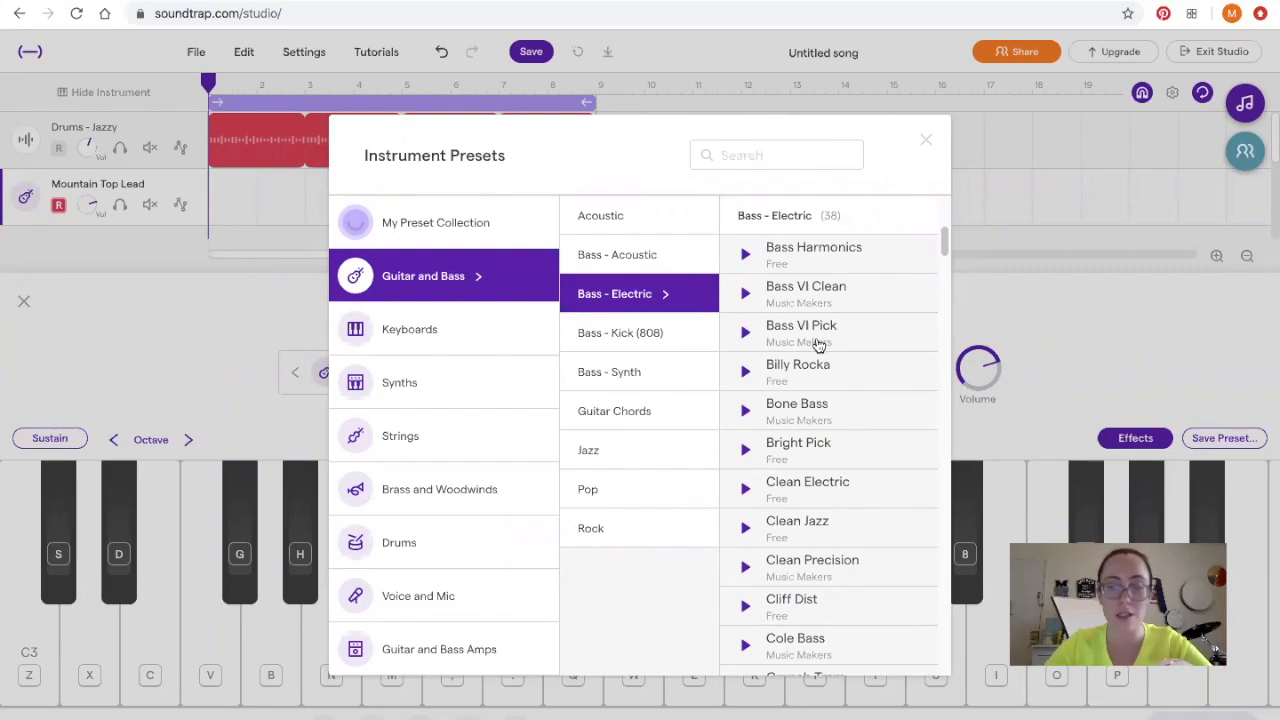
pyautogui.scroll(-1, 818, 344)
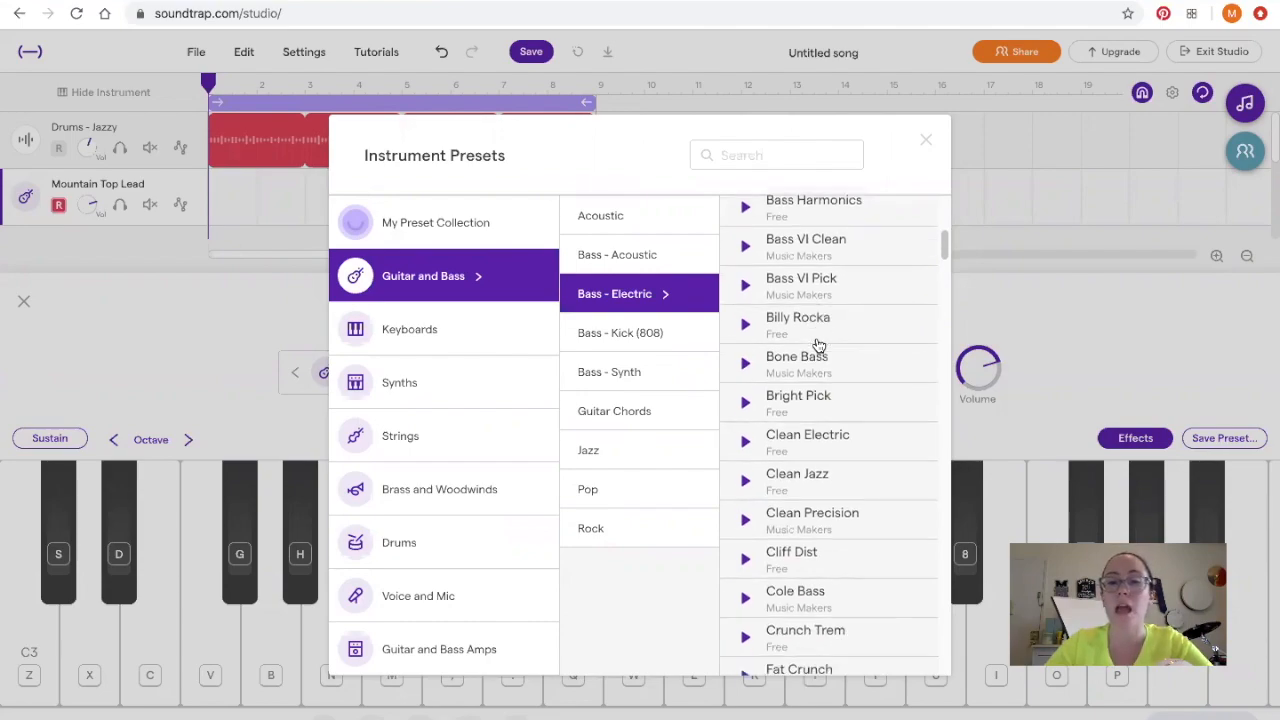
pyautogui.click(828, 482)
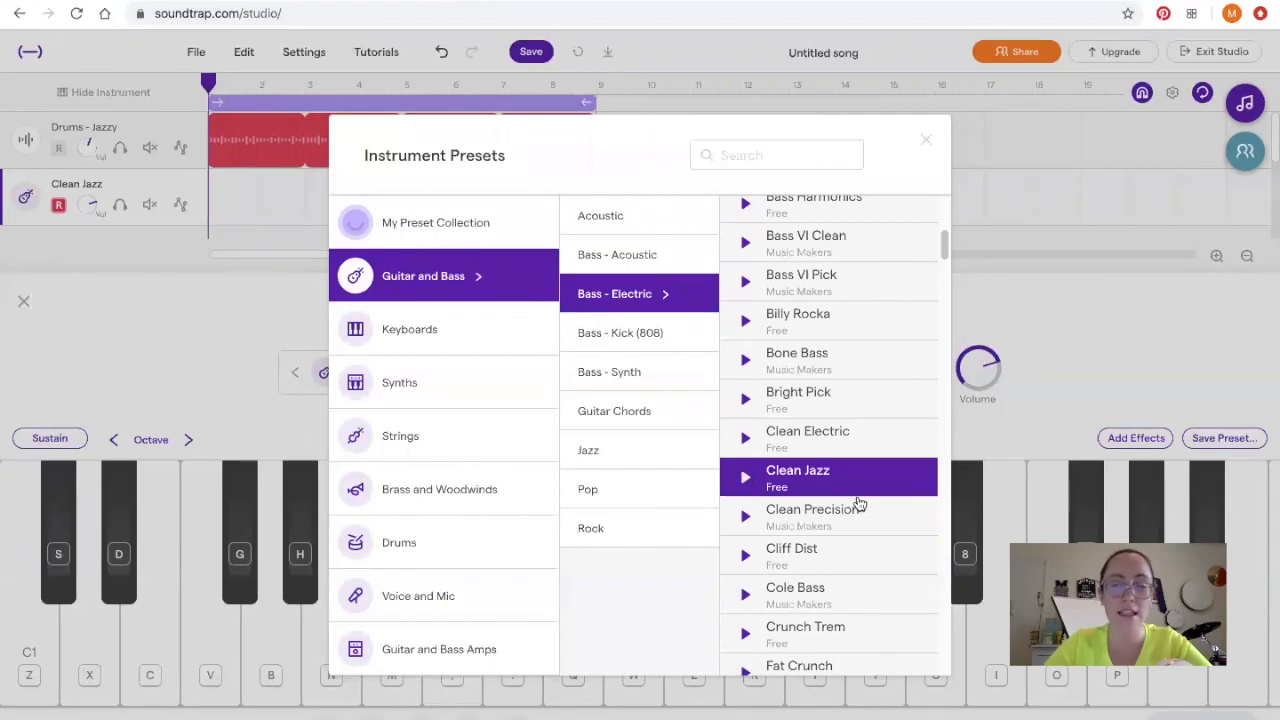
pyautogui.click(1096, 356)
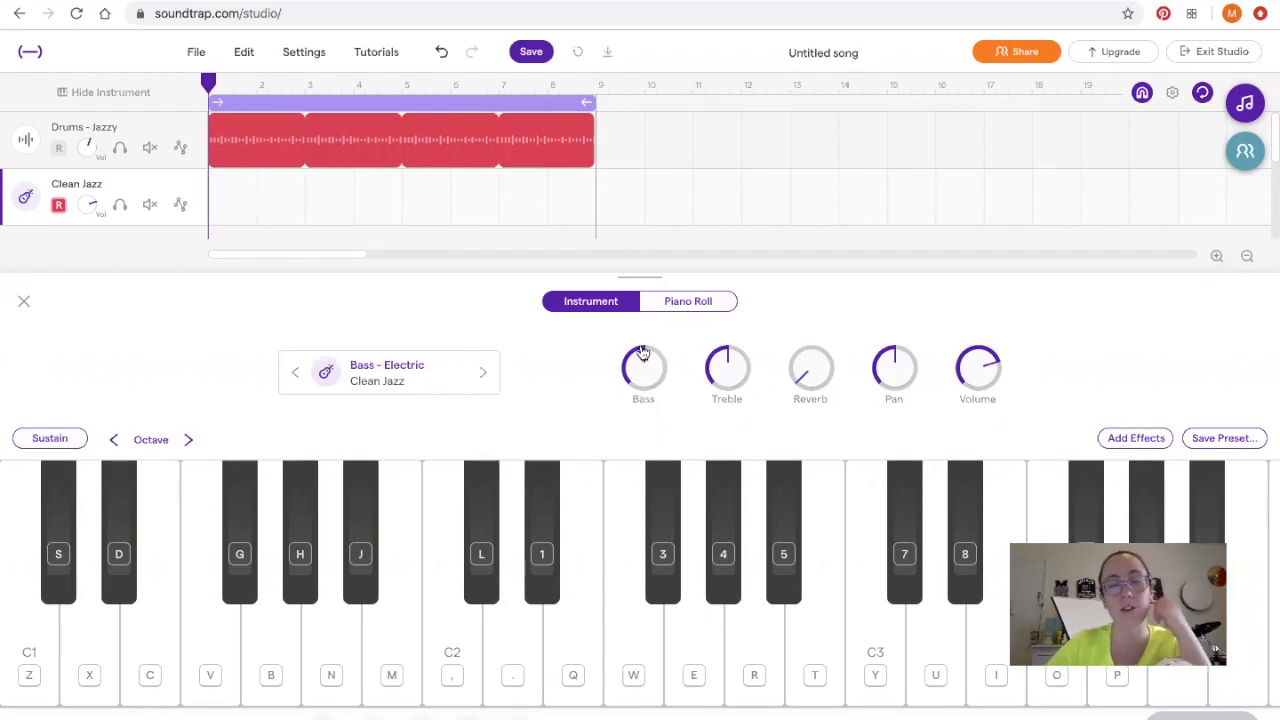
# Step: Raise the bass, lower the treble and add a little reverb on the Clean Jazz track
pyautogui.moveTo(648, 386); pyautogui.dragTo(643, 323)
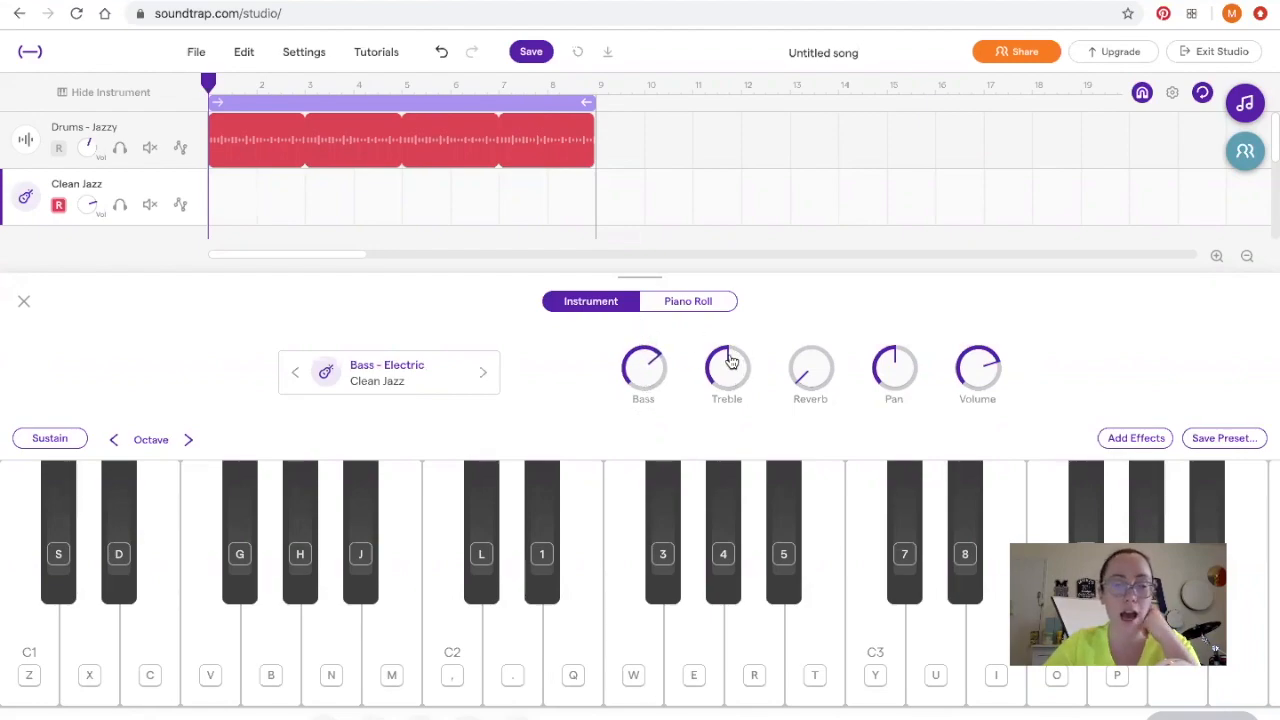
pyautogui.moveTo(730, 369); pyautogui.dragTo(723, 412)
pyautogui.moveTo(801, 373); pyautogui.dragTo(817, 399)
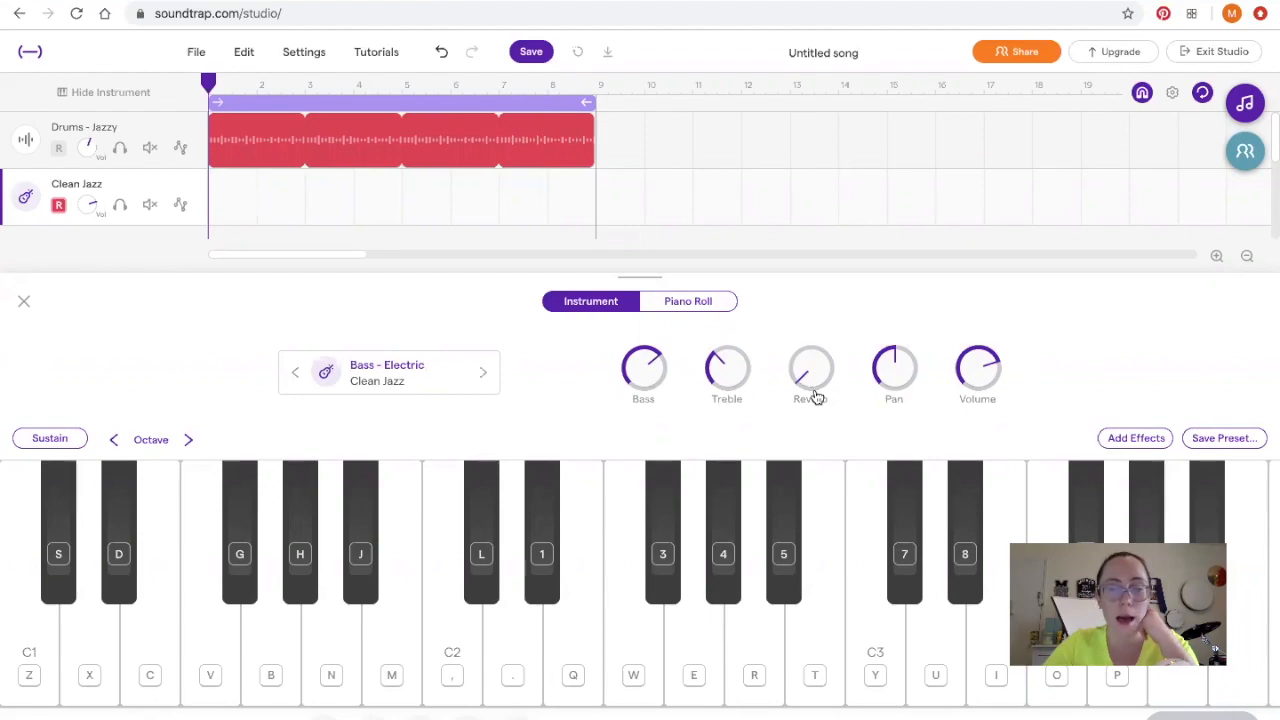
pyautogui.moveTo(817, 398); pyautogui.dragTo(813, 346)
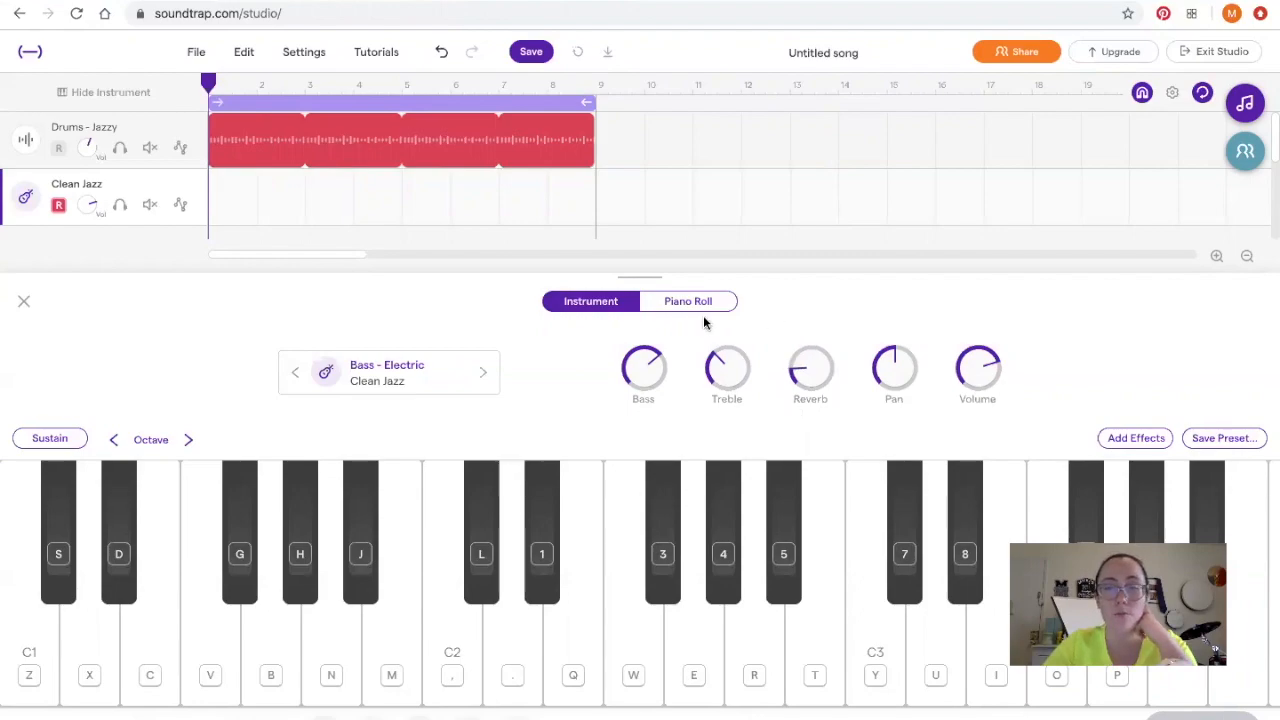
# Step: Test the Clean Jazz sound with the A and B notes and raise the track's volume to maximum
pyautogui.click(330, 653)
pyautogui.click(330, 653)
pyautogui.click(389, 653)
pyautogui.click(337, 652)
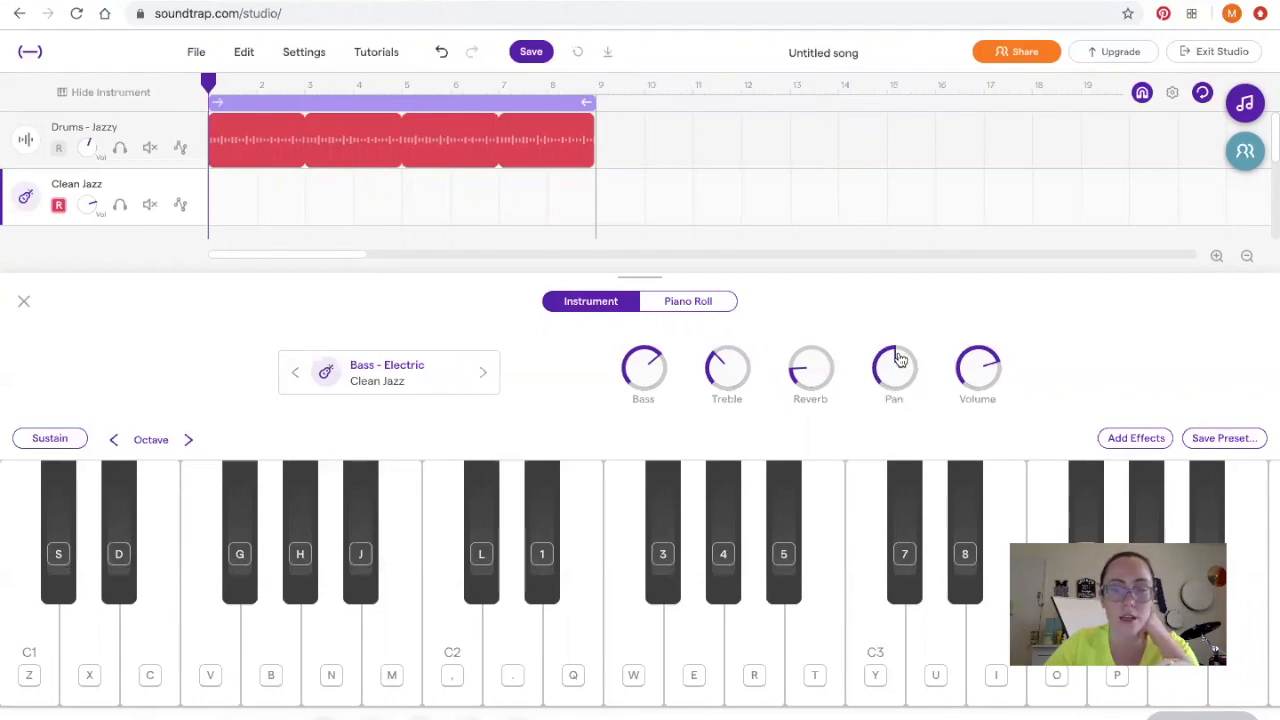
pyautogui.moveTo(977, 377); pyautogui.dragTo(962, 307)
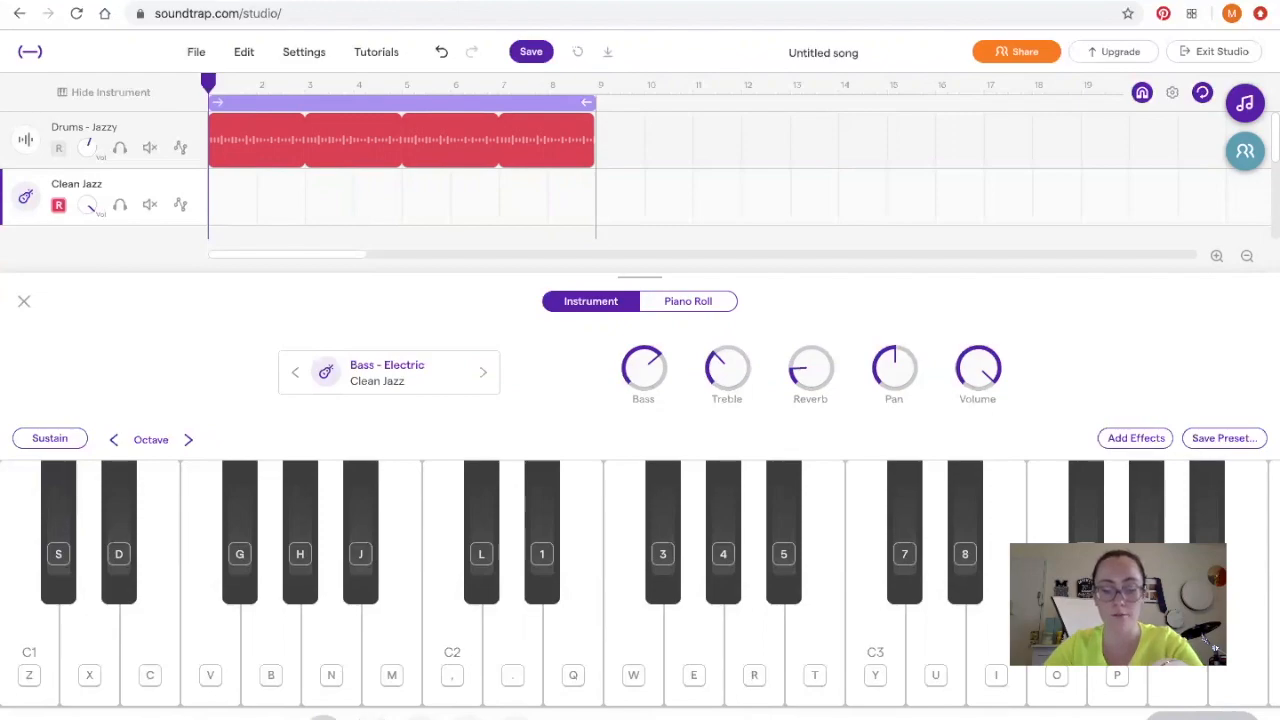
# Step: Record a bass line on the Clean Jazz track with repeated A, D, A, E and A notes over the drums
pyautogui.click(467, 717)
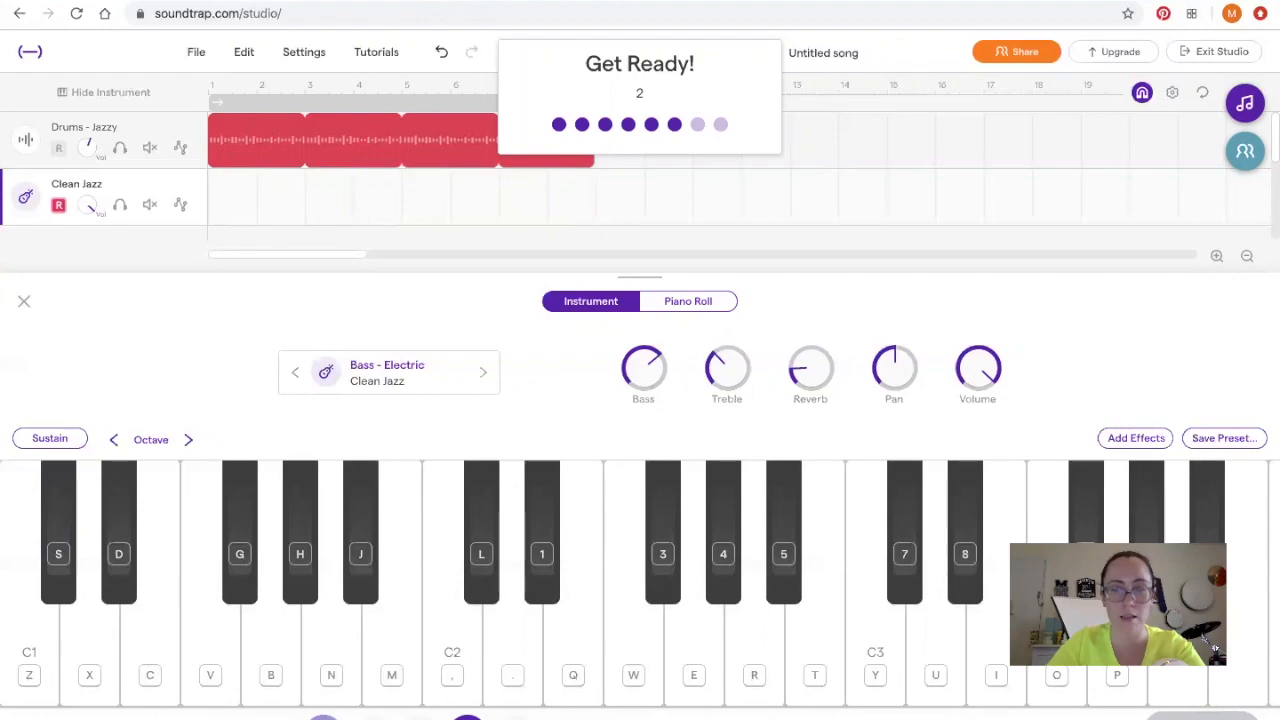
pyautogui.press('n')
pyautogui.press('n')
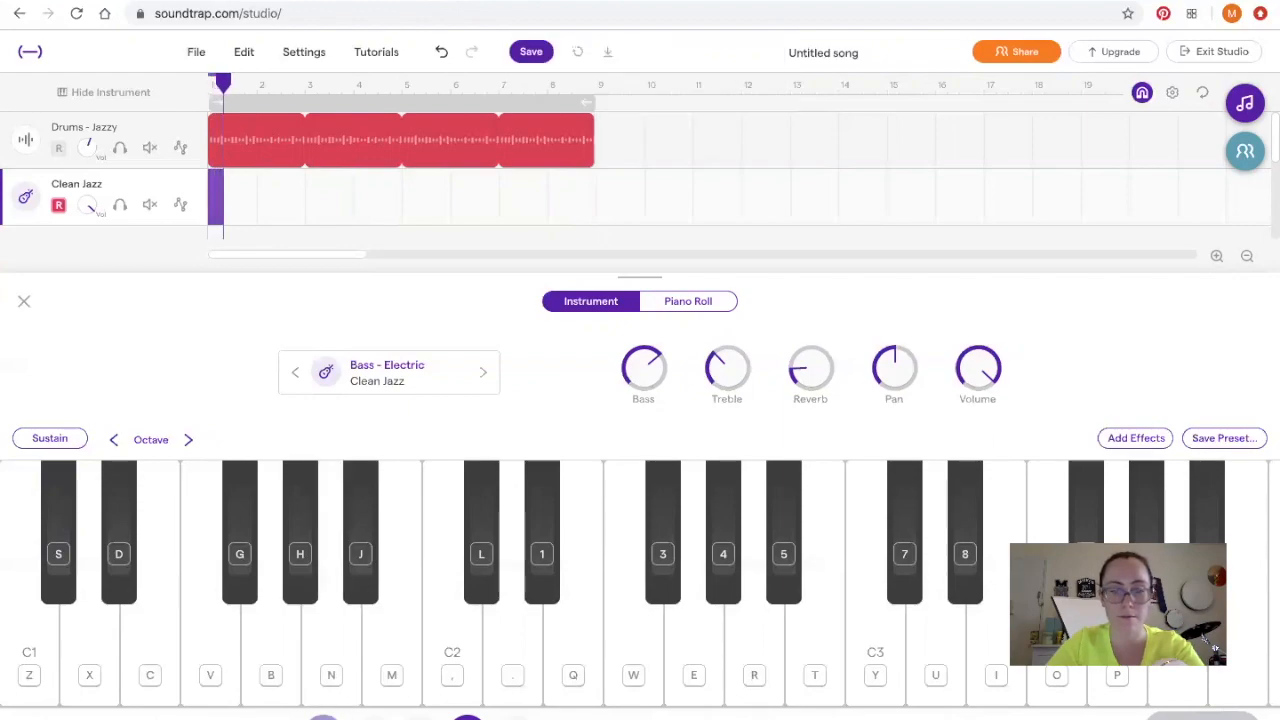
pyautogui.press('n')
pyautogui.press('.')
pyautogui.press('.')
pyautogui.press('.')
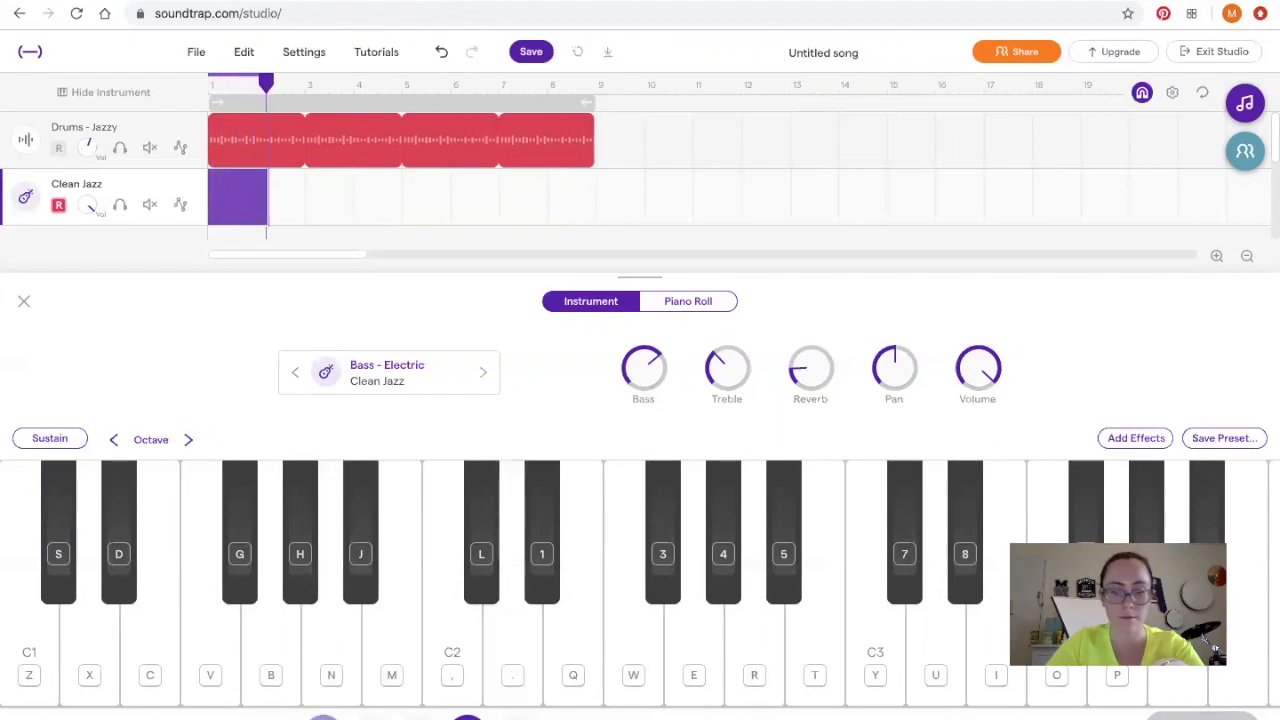
pyautogui.press('n')
pyautogui.press('n')
pyautogui.press('n')
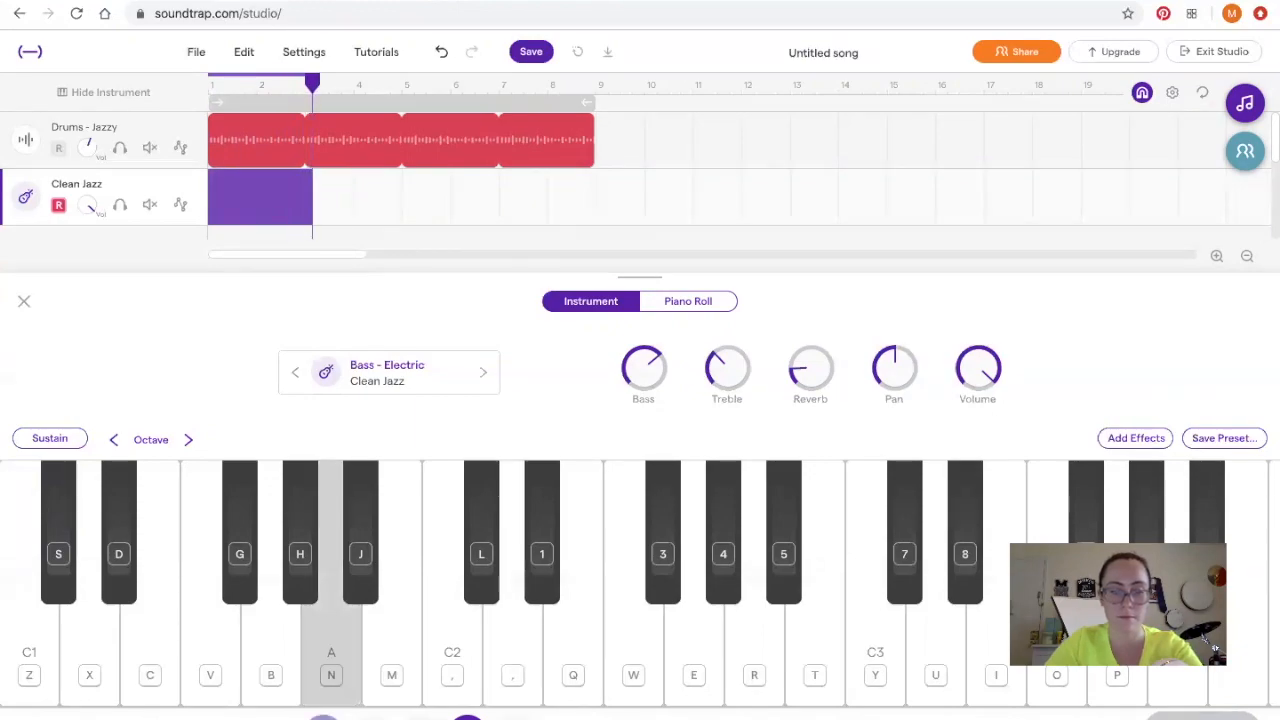
pyautogui.press('n')
pyautogui.press('n')
pyautogui.press('n')
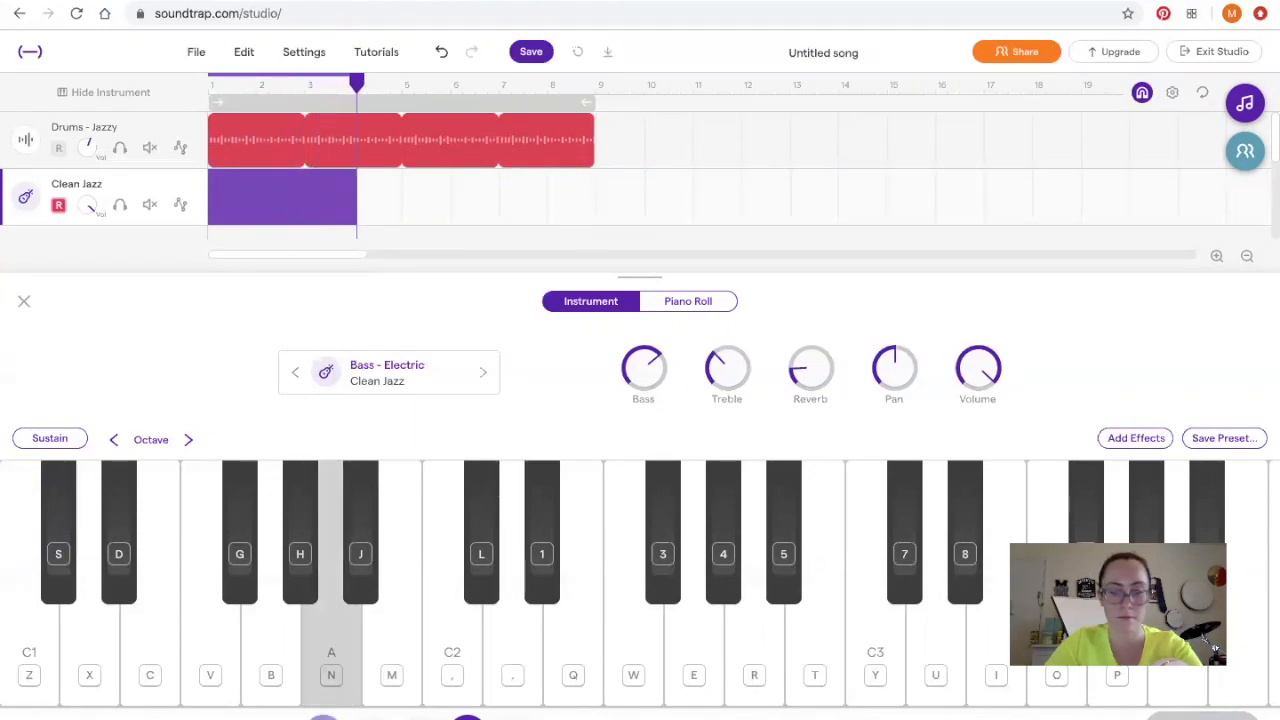
pyautogui.press('n')
pyautogui.press('q')
pyautogui.press('q')
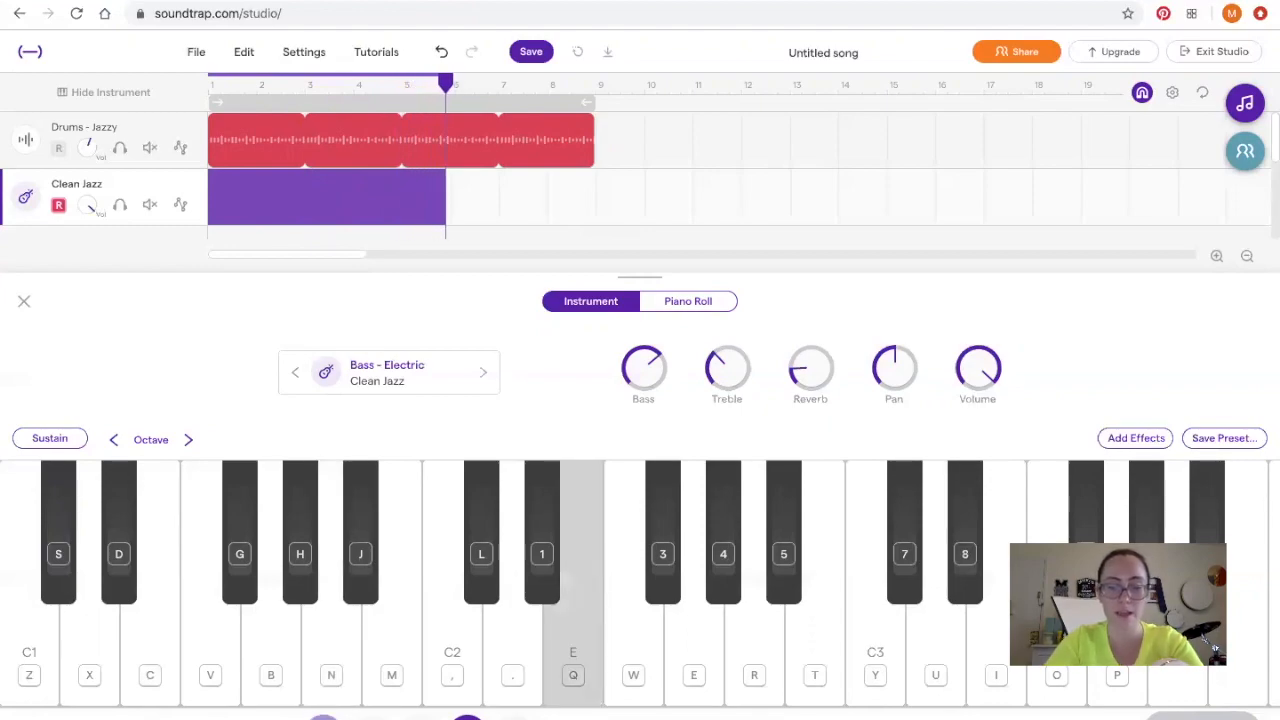
pyautogui.press('n')
pyautogui.press('n')
pyautogui.press('n')
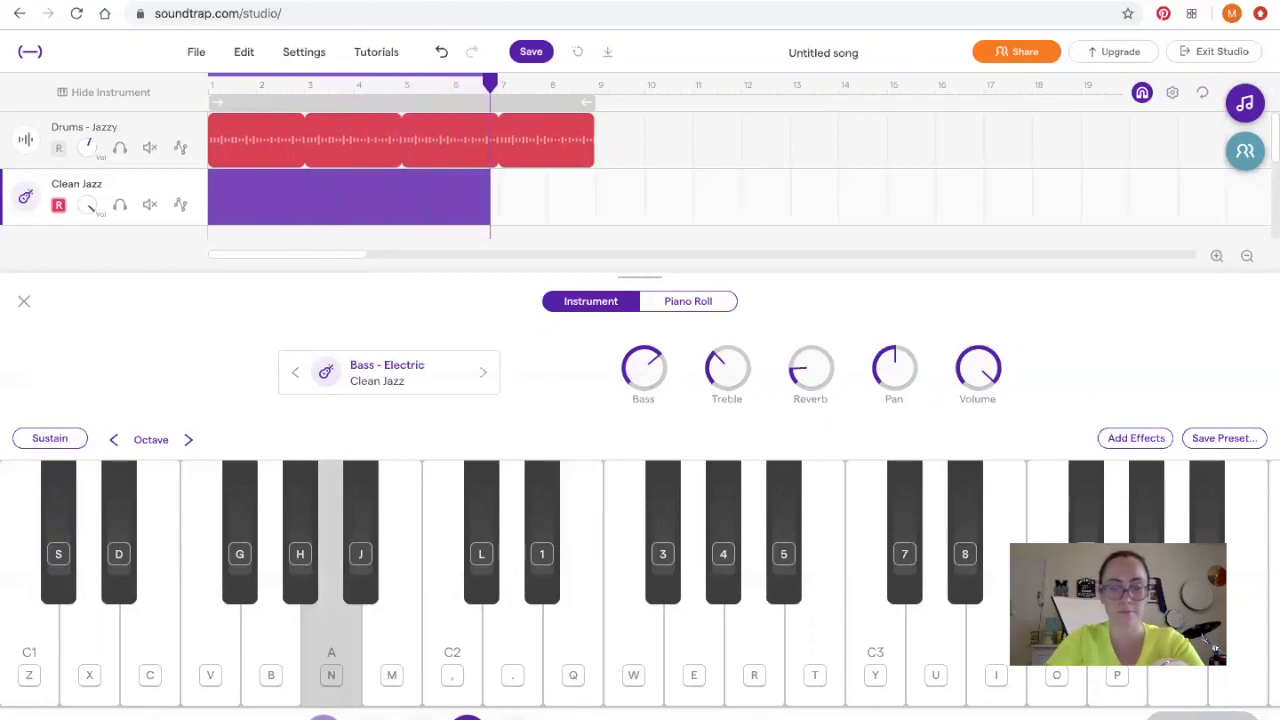
pyautogui.press('space')
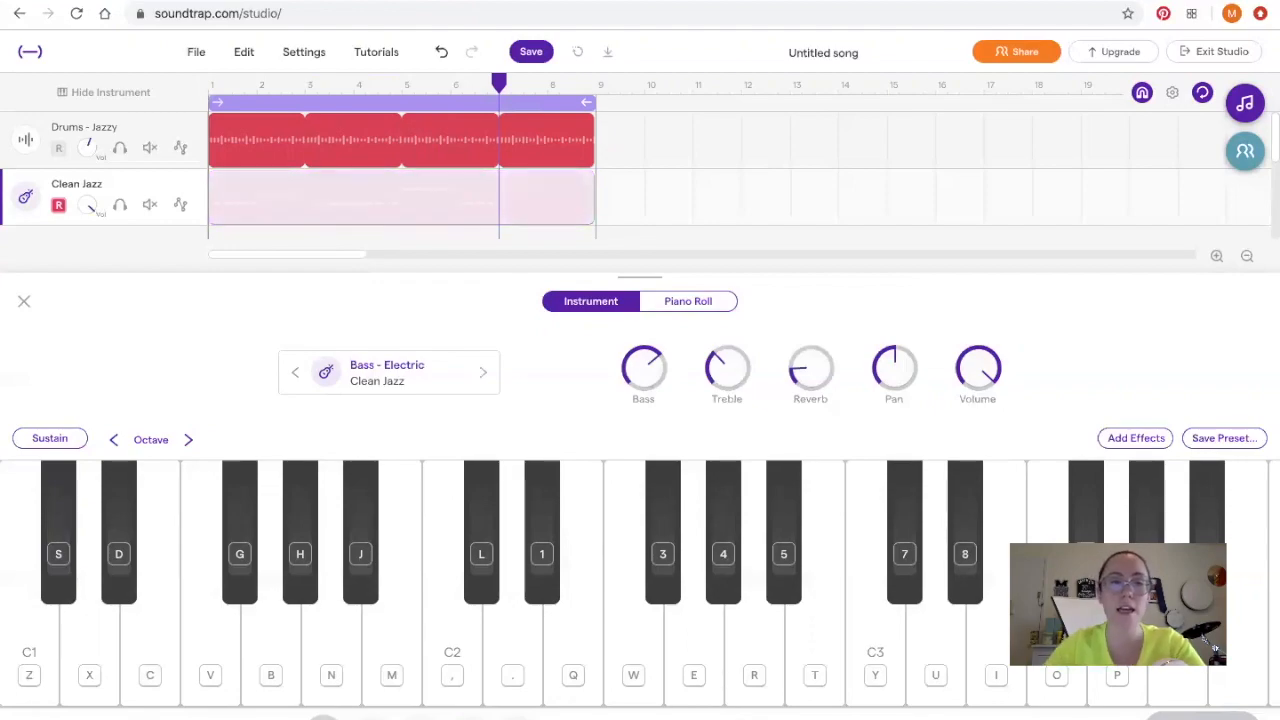
# Step: Play the recorded bass line back from the start of the song and delete its region from the Clean Jazz track
pyautogui.moveTo(497, 84); pyautogui.dragTo(203, 101)
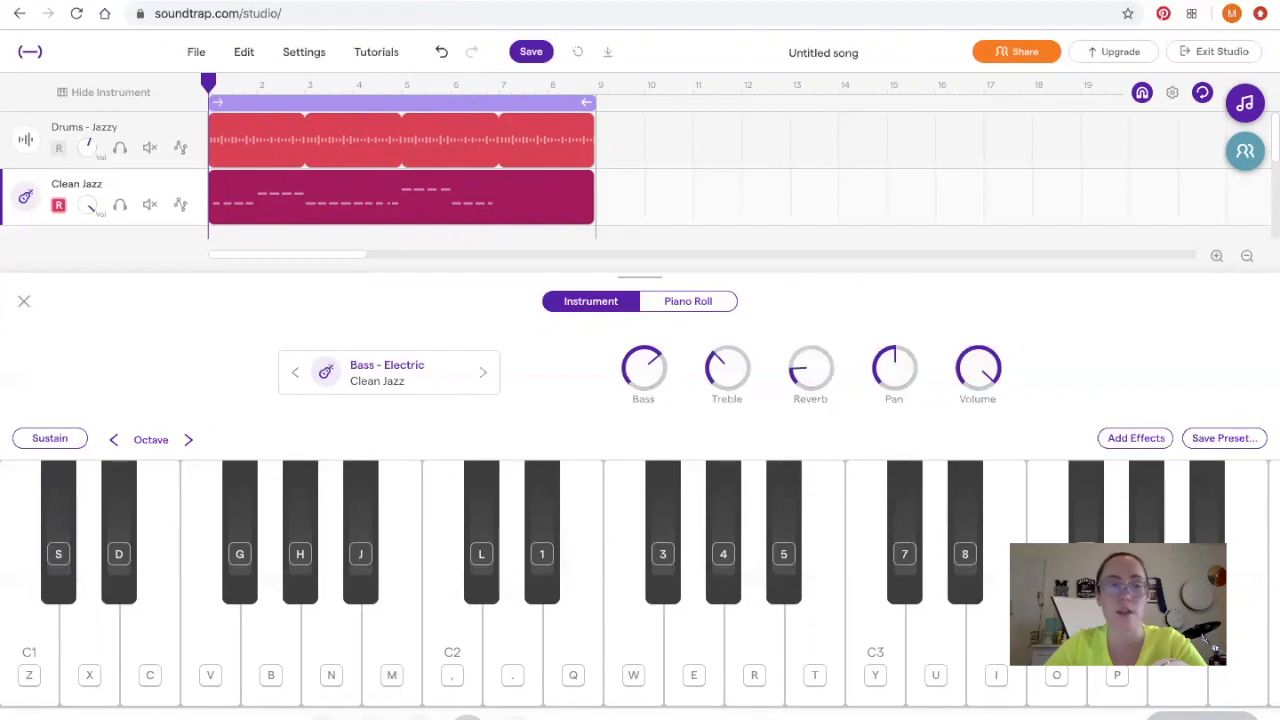
pyautogui.press('space')
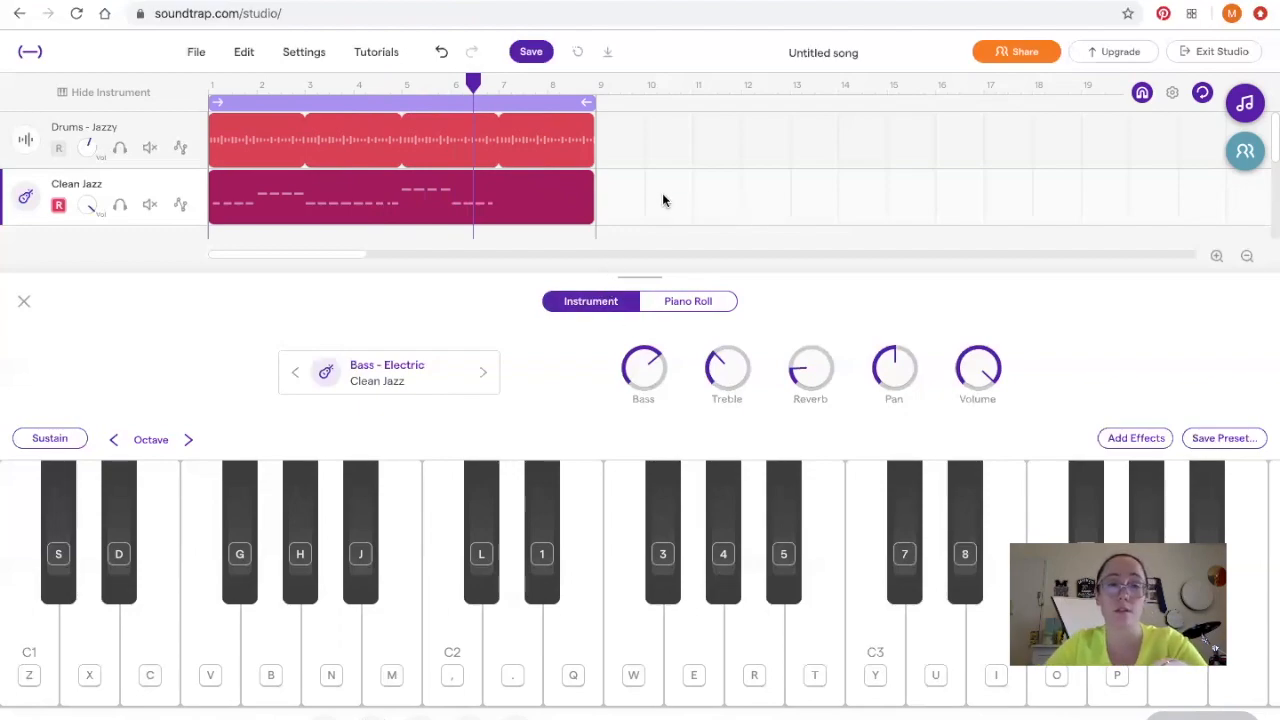
pyautogui.click(535, 184)
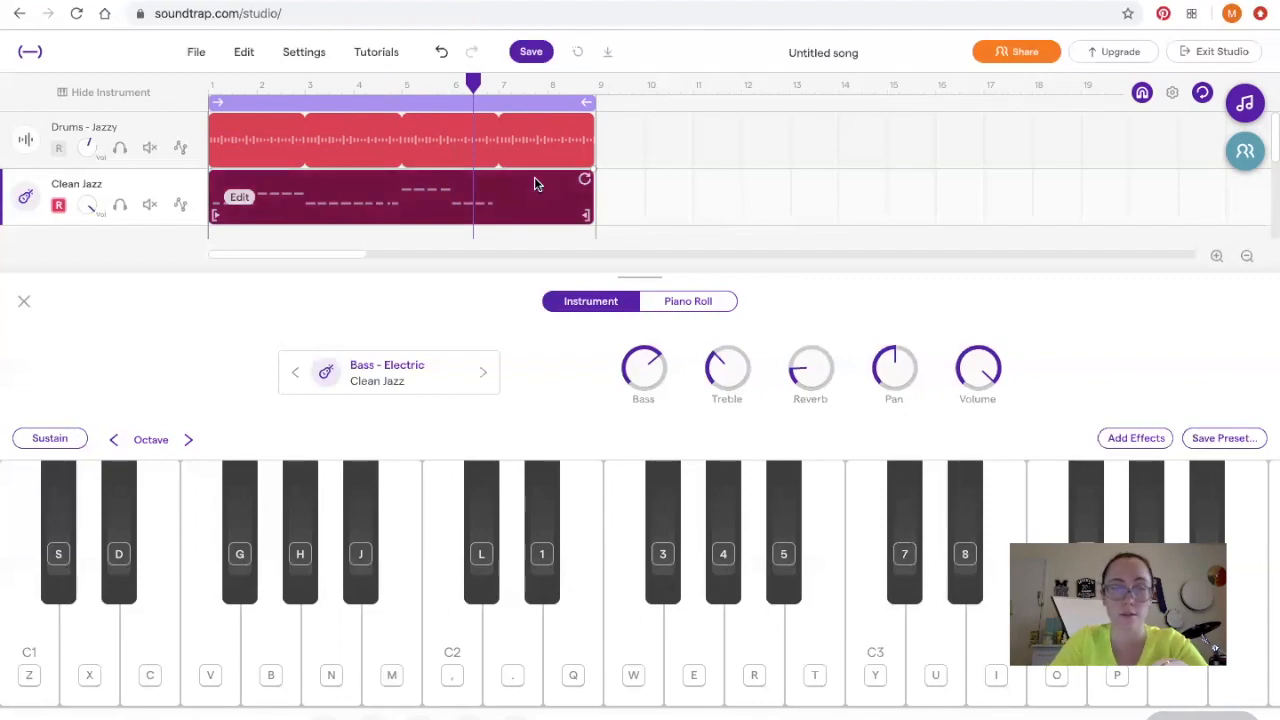
pyautogui.press('Delete')
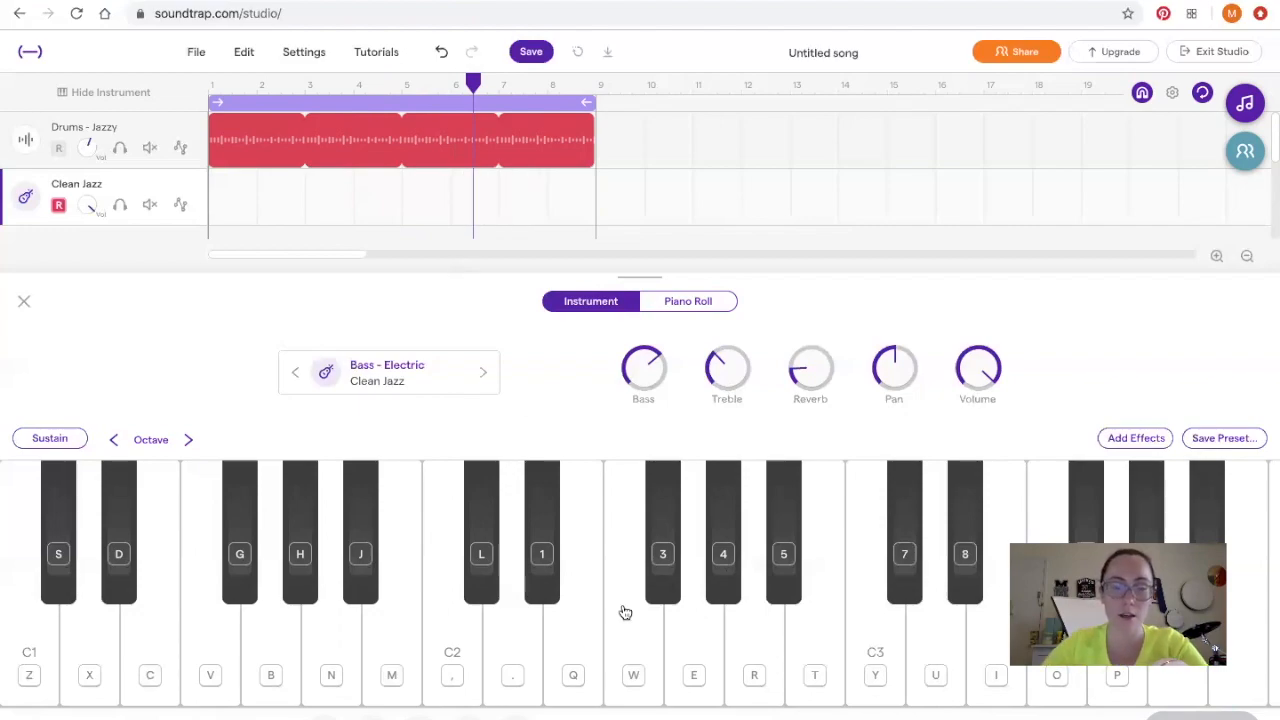
# Step: Set the song tempo to 80 BPM and adjust the existing audio to match it
pyautogui.click(679, 718)
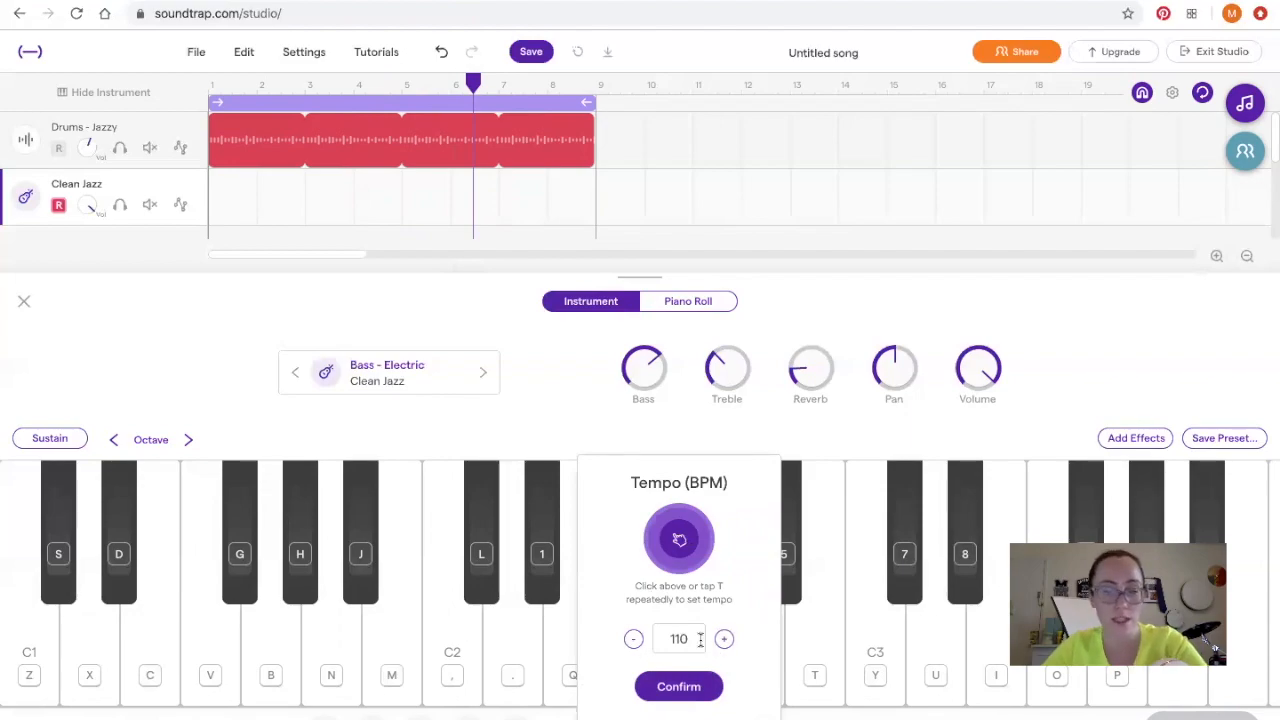
pyautogui.moveTo(700, 640); pyautogui.dragTo(634, 642)
pyautogui.write('80')
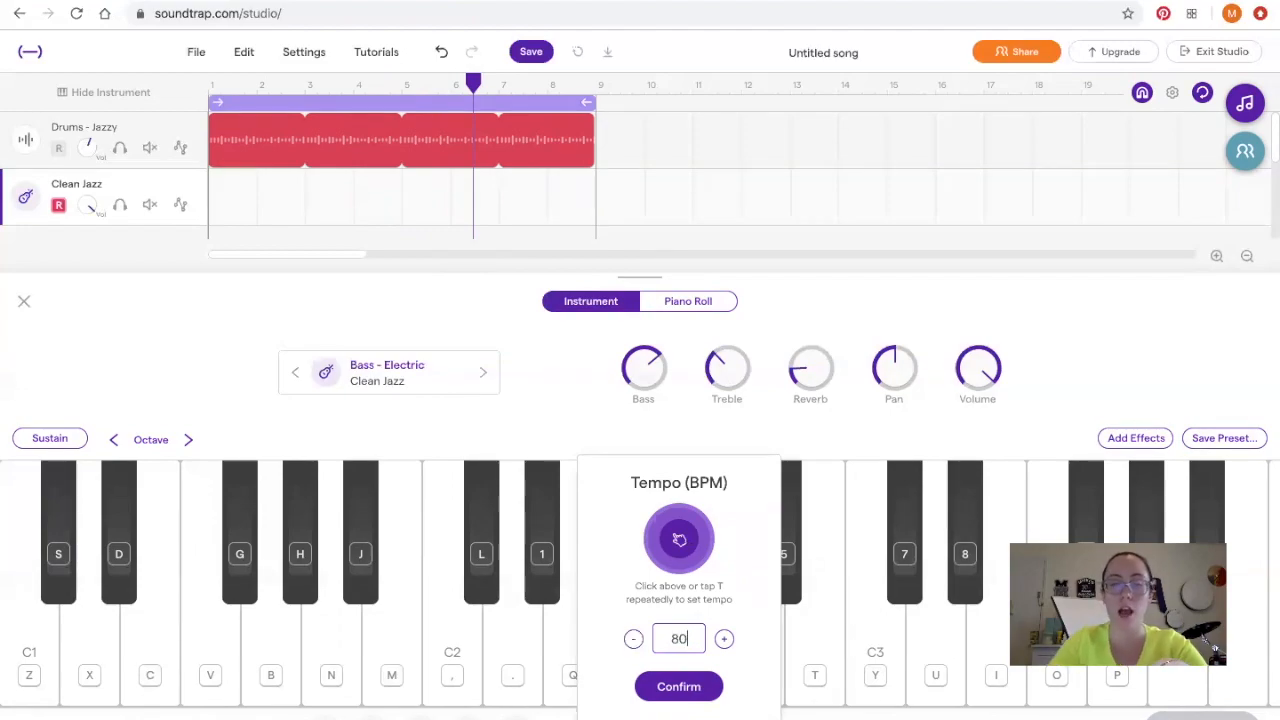
pyautogui.click(694, 686)
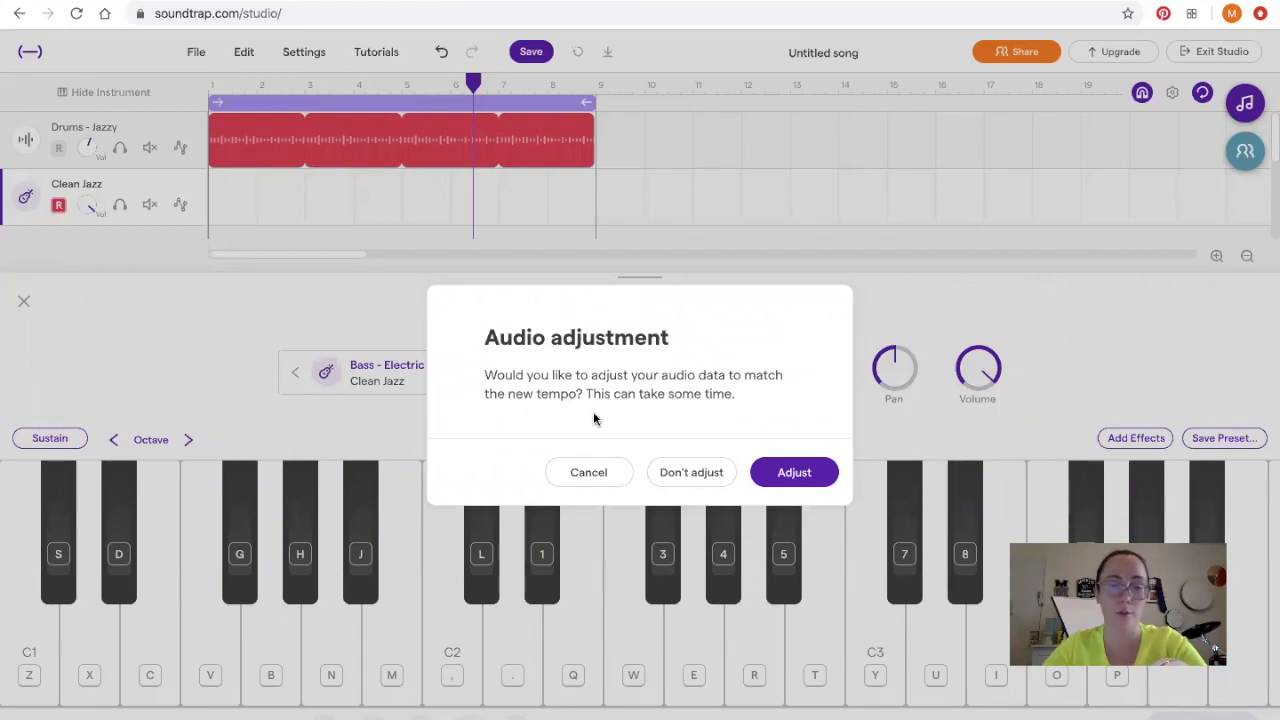
pyautogui.click(791, 472)
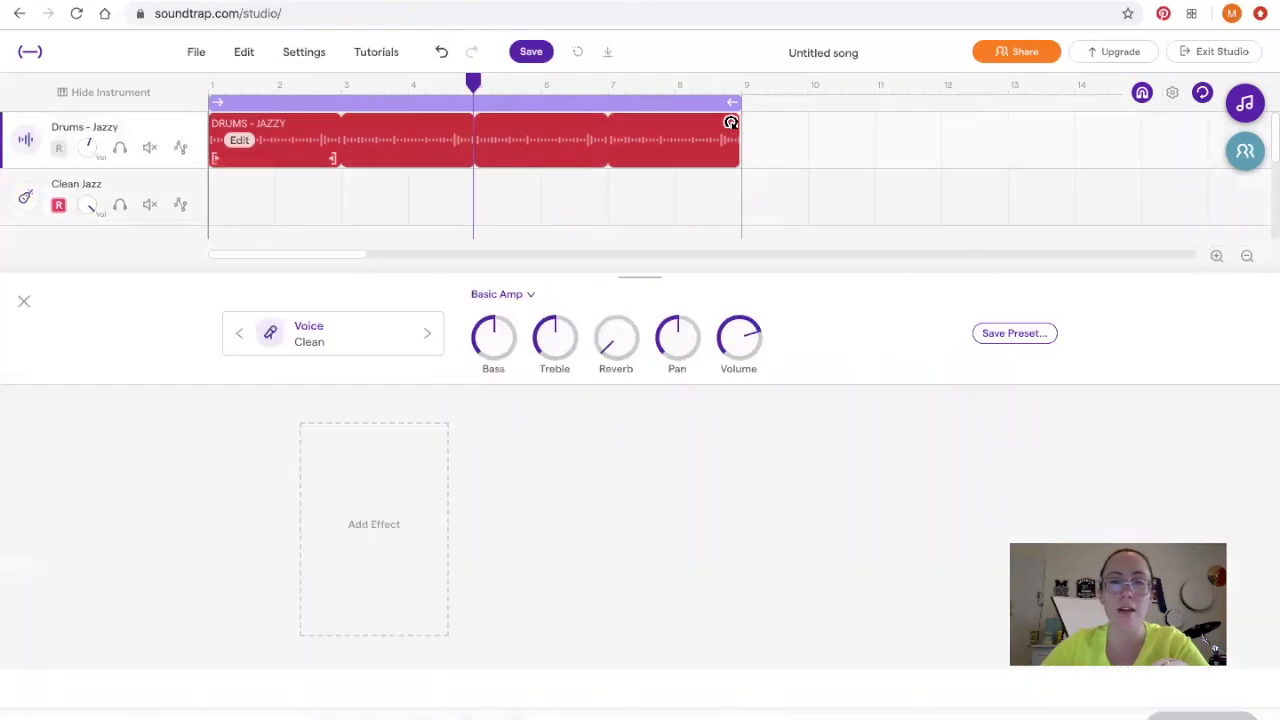
# Step: Extend the looped Jazzy drum region by one bar to bar 10 and stretch the playback cycle range to the same point
pyautogui.click(728, 150)
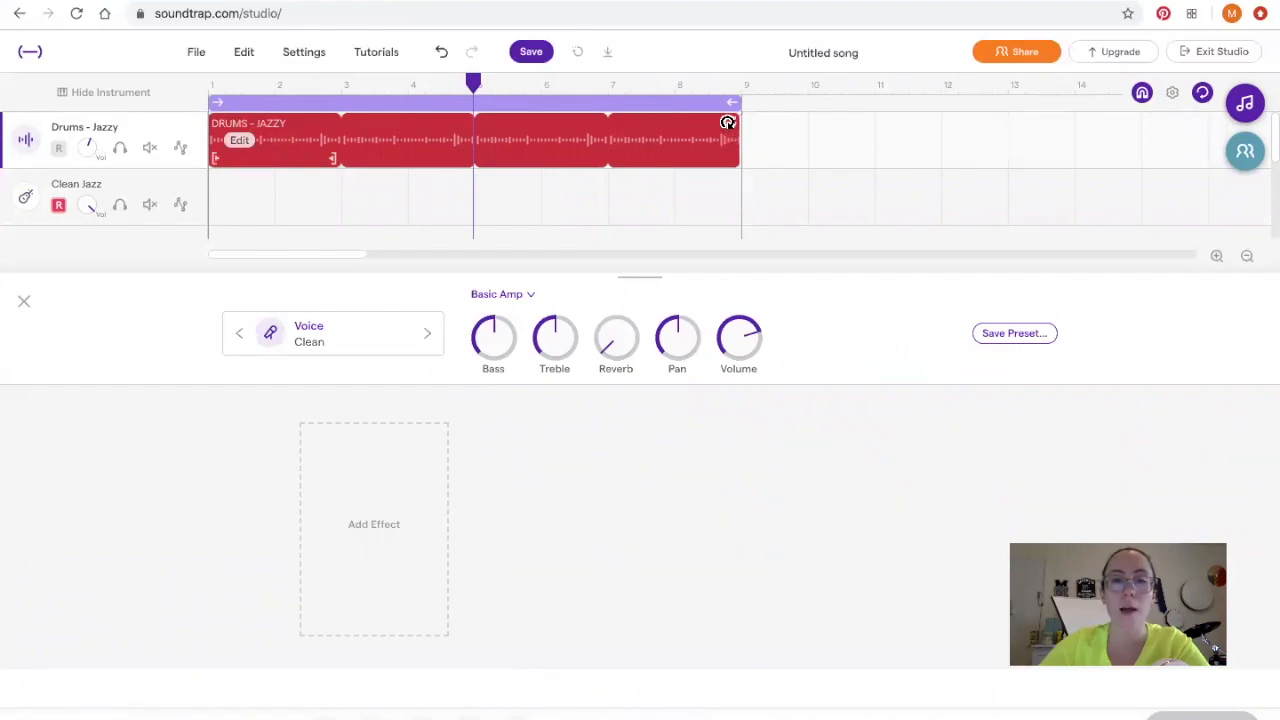
pyautogui.moveTo(727, 121); pyautogui.dragTo(797, 120)
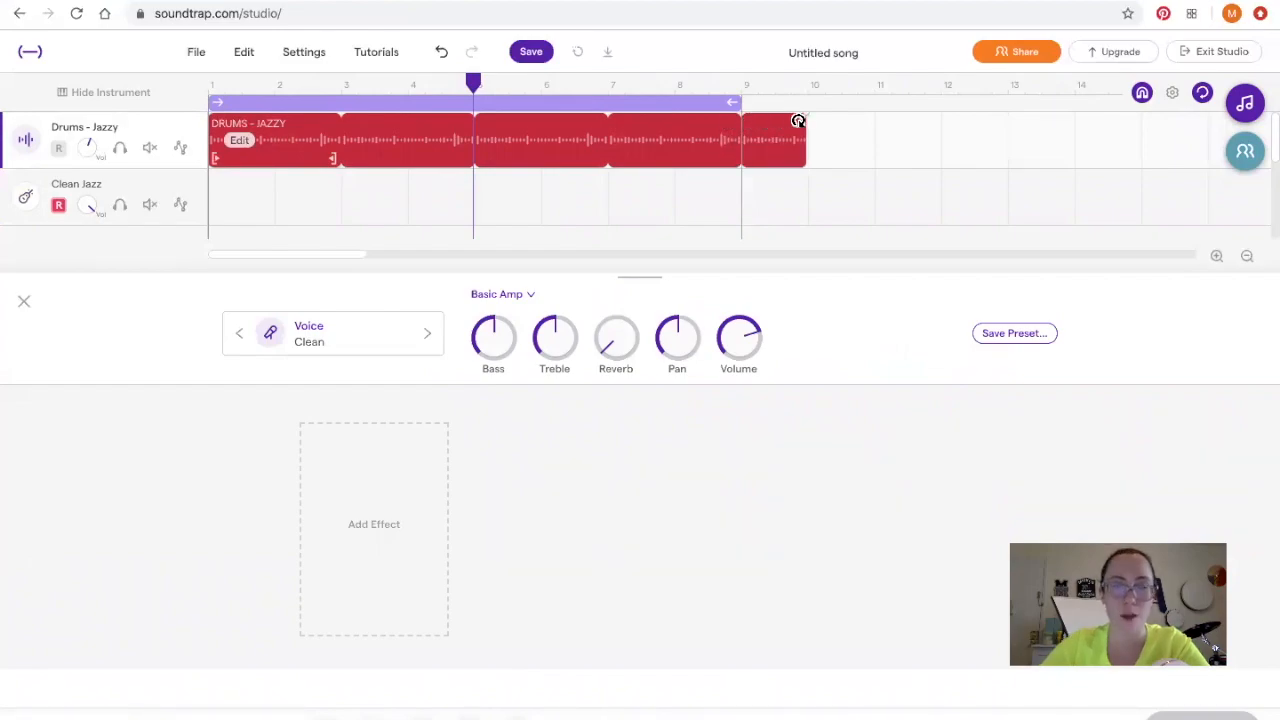
pyautogui.click(25, 301)
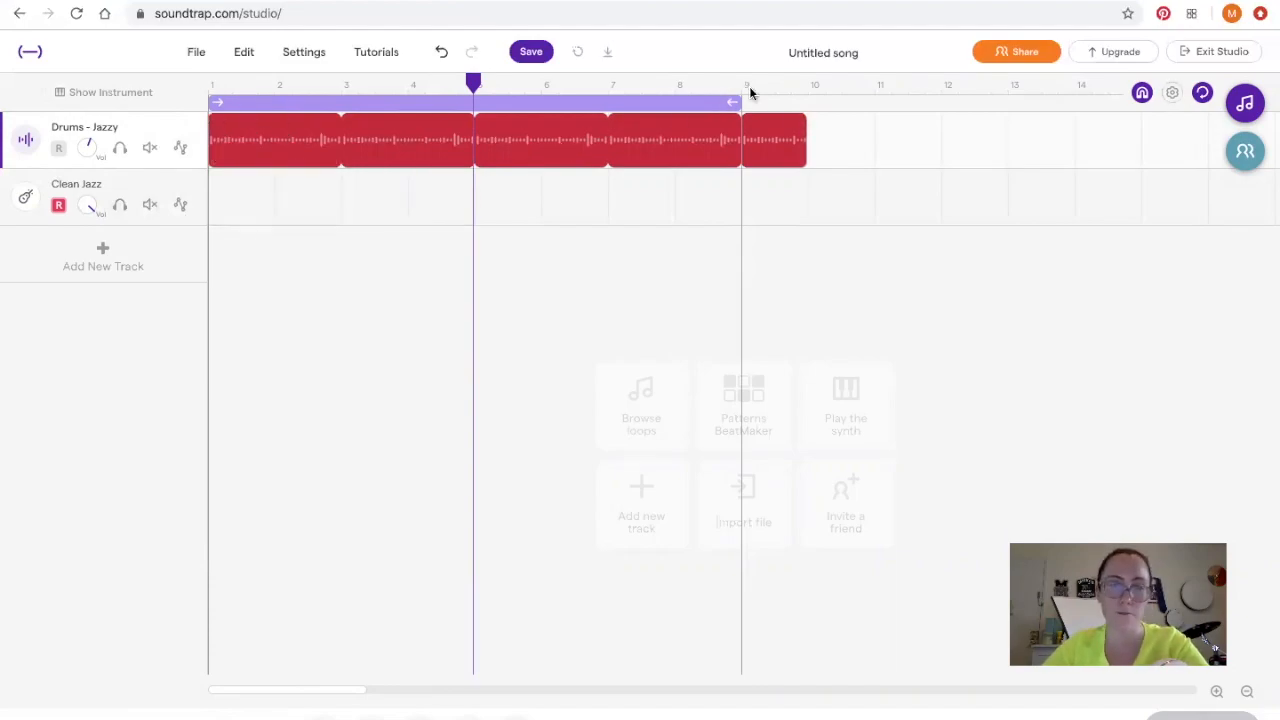
pyautogui.moveTo(737, 101); pyautogui.dragTo(810, 110)
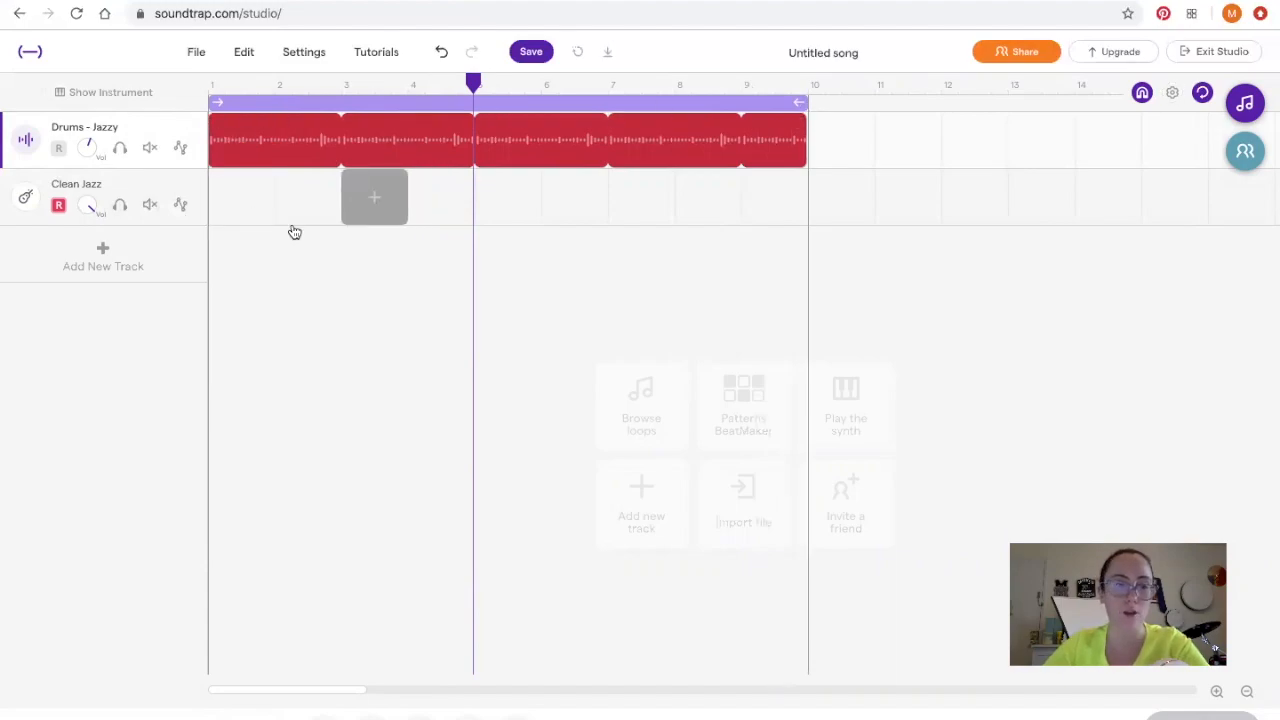
# Step: Delete the empty Clean Jazz track from the song
pyautogui.click(161, 186)
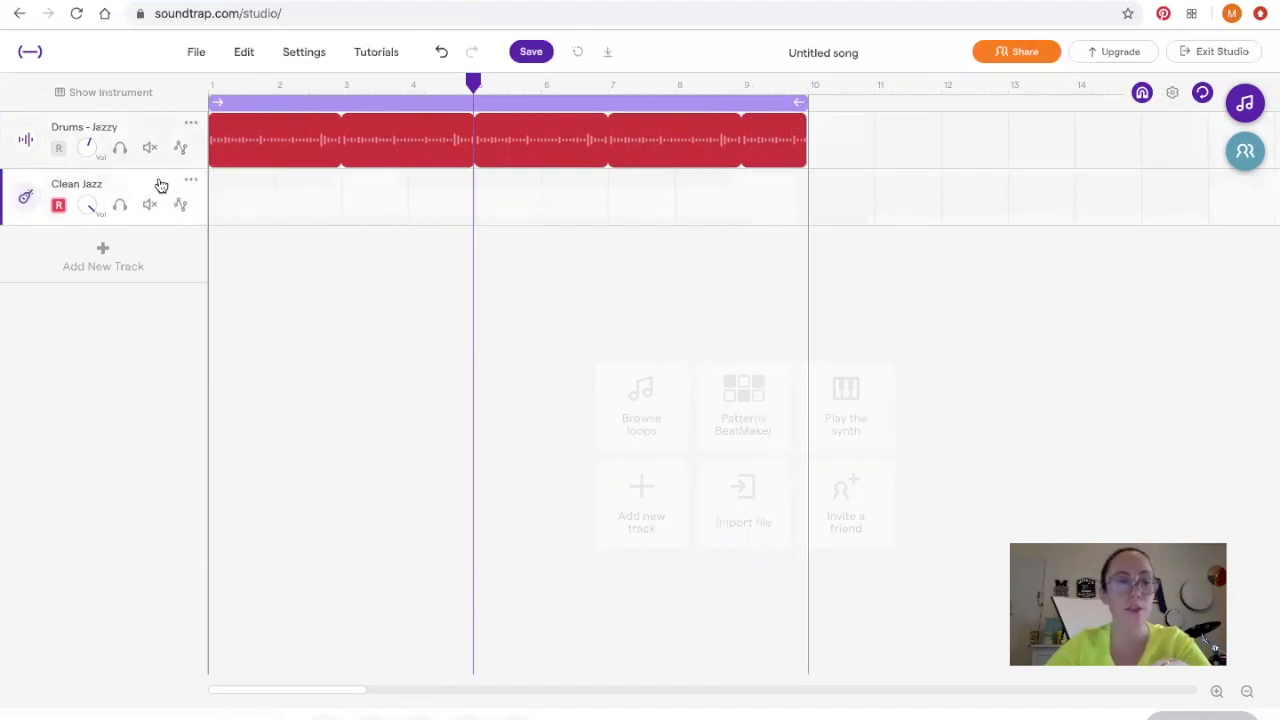
pyautogui.click(192, 181)
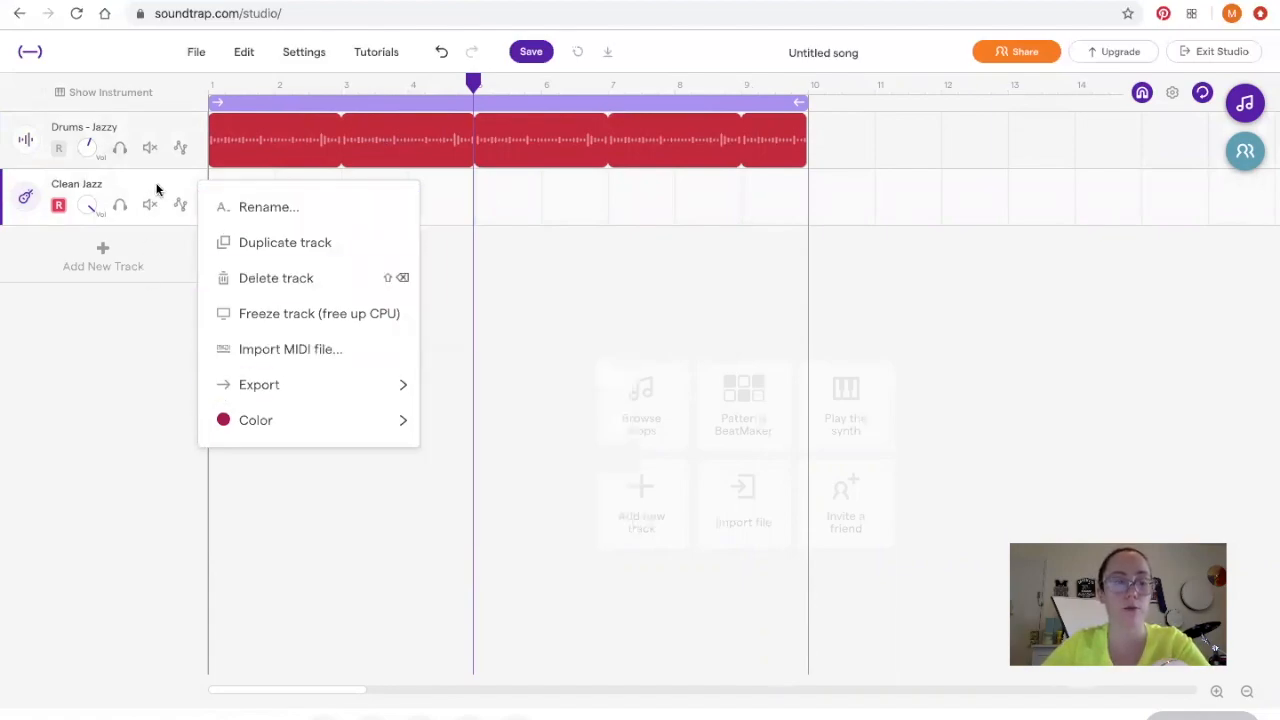
pyautogui.click(157, 190)
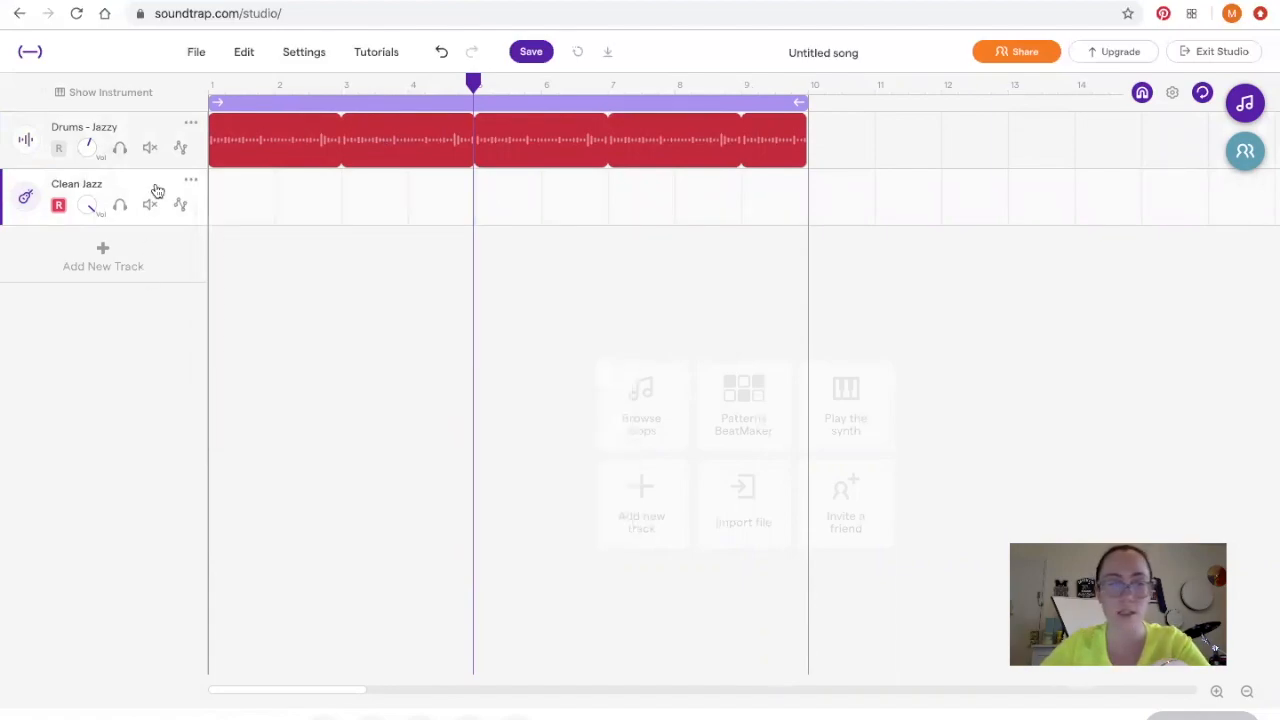
pyautogui.click(191, 182)
pyautogui.click(257, 289)
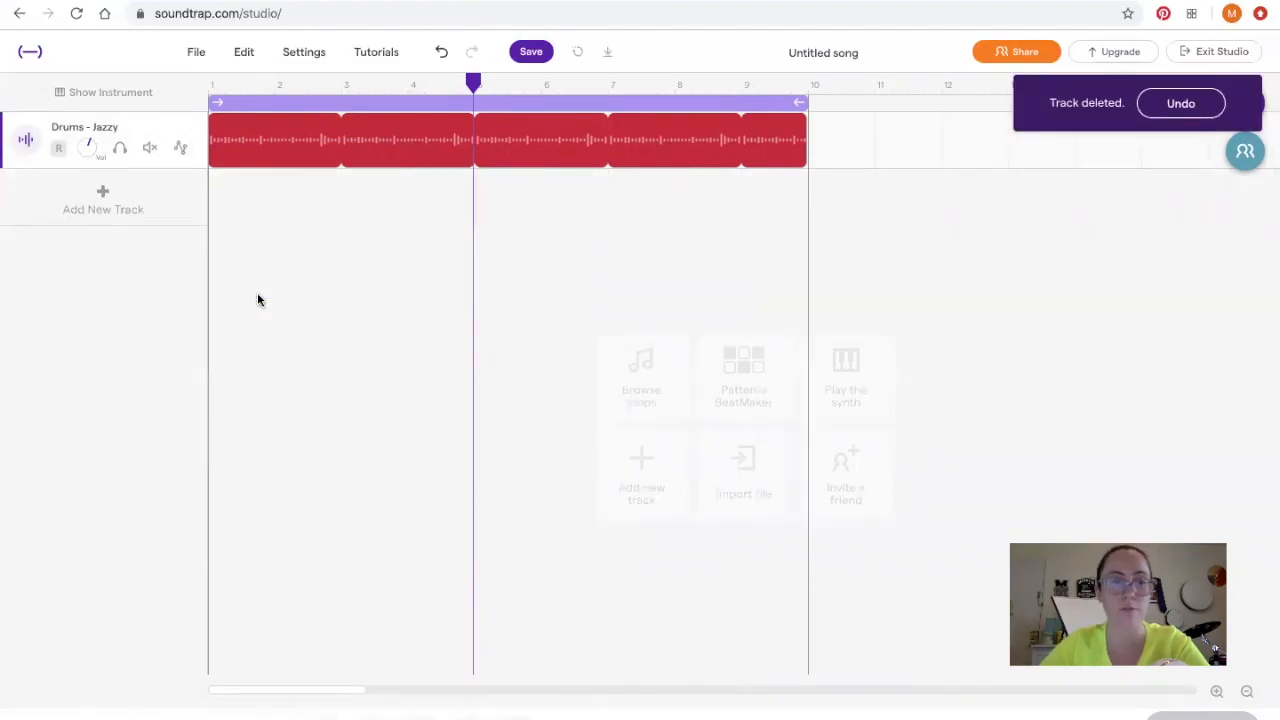
# Step: Add a new Guitar & bass track and give it the Clean Jazz preset from the Bass - Electric category
pyautogui.click(103, 193)
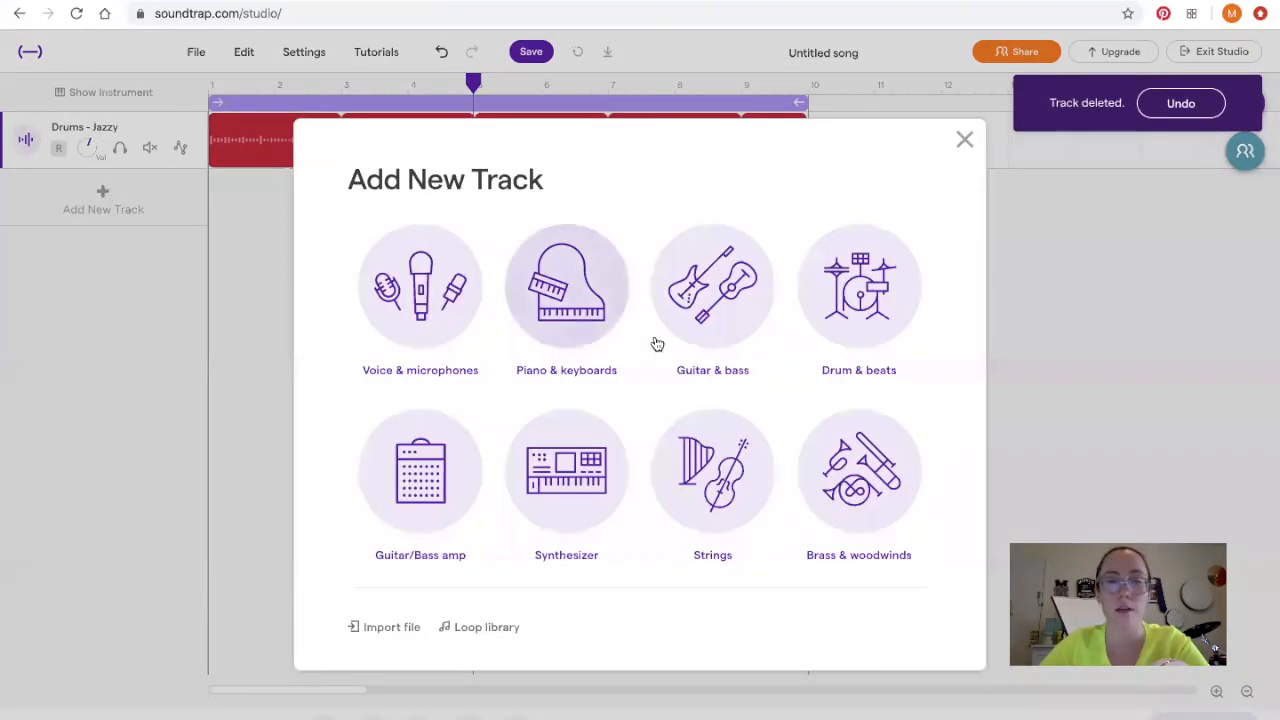
pyautogui.click(680, 295)
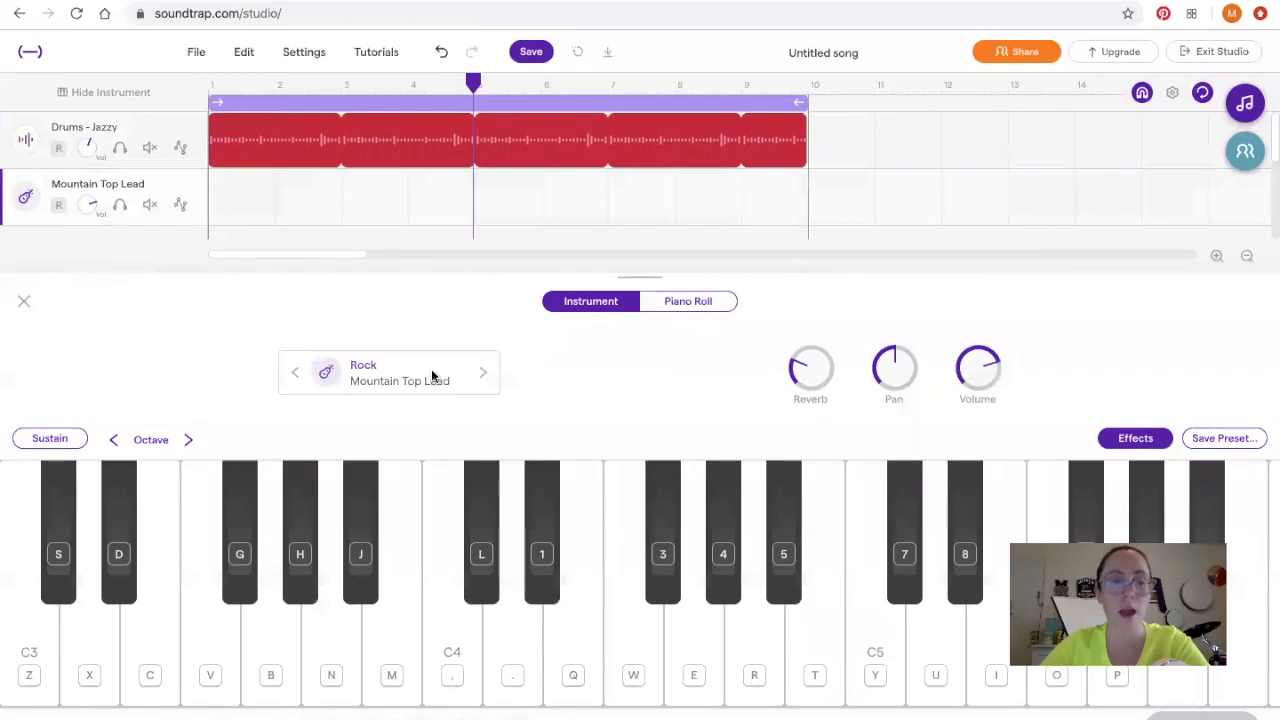
pyautogui.click(432, 375)
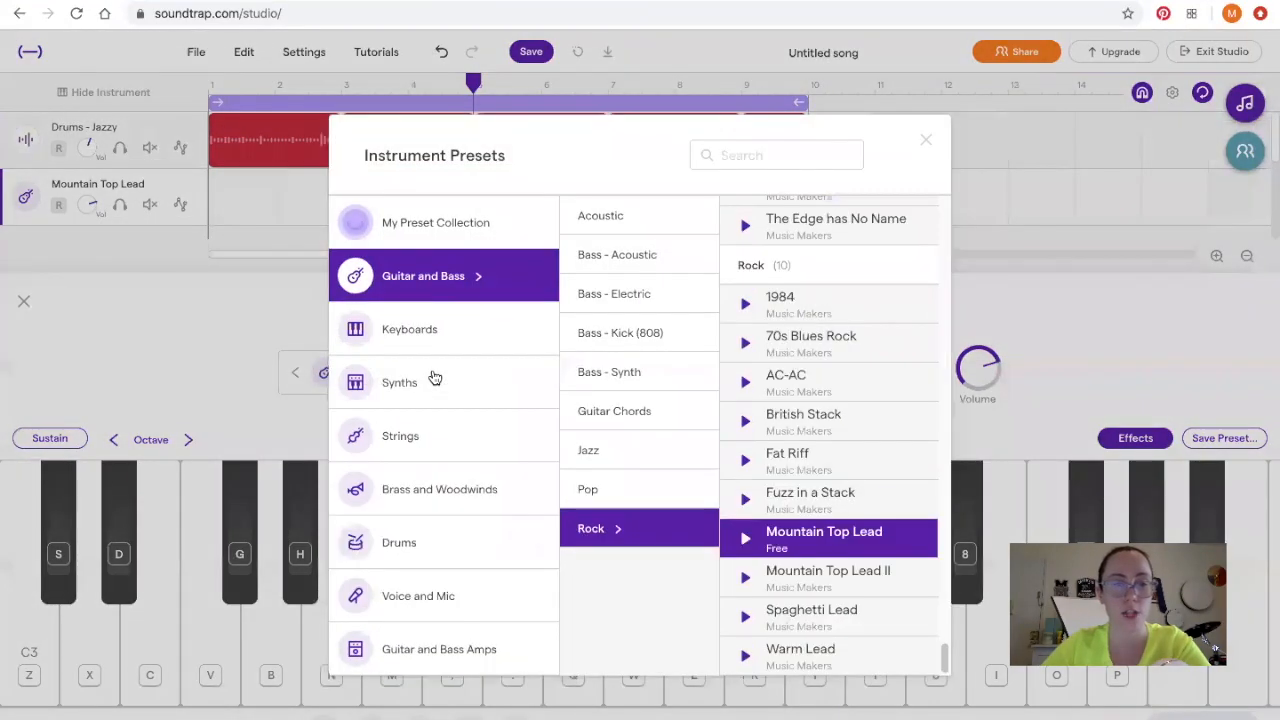
pyautogui.click(680, 298)
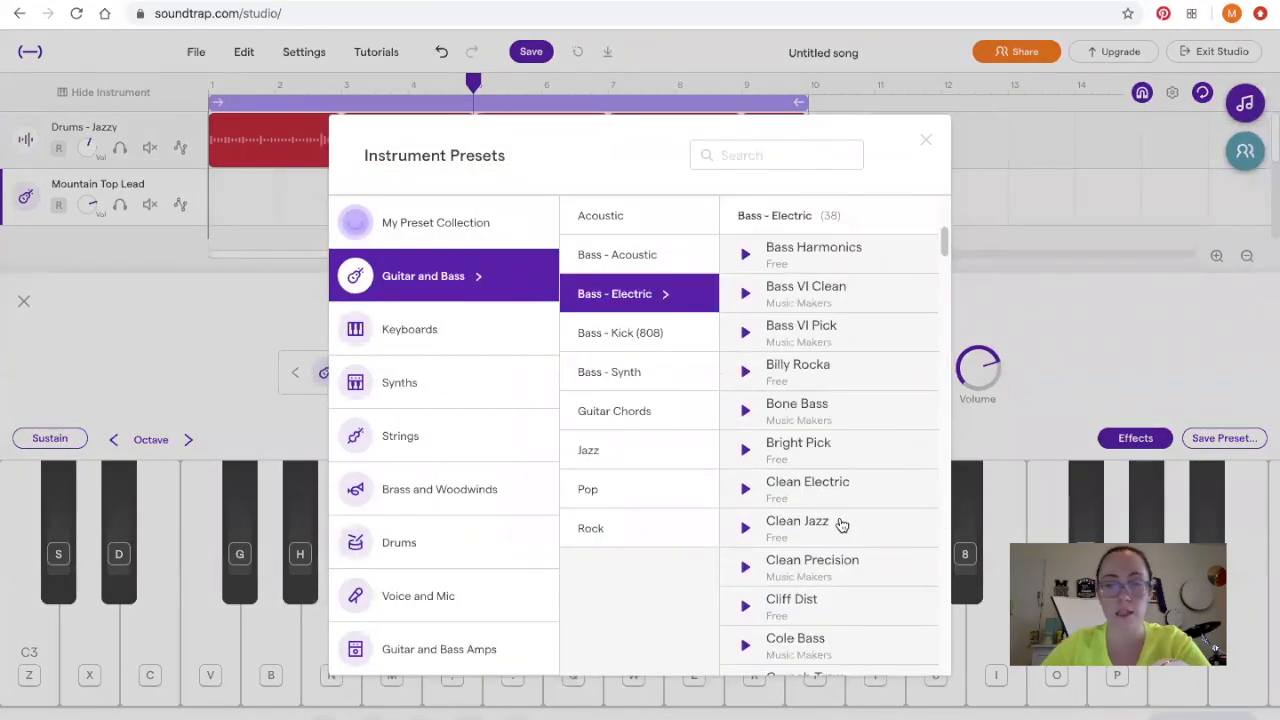
pyautogui.click(842, 525)
pyautogui.click(1041, 408)
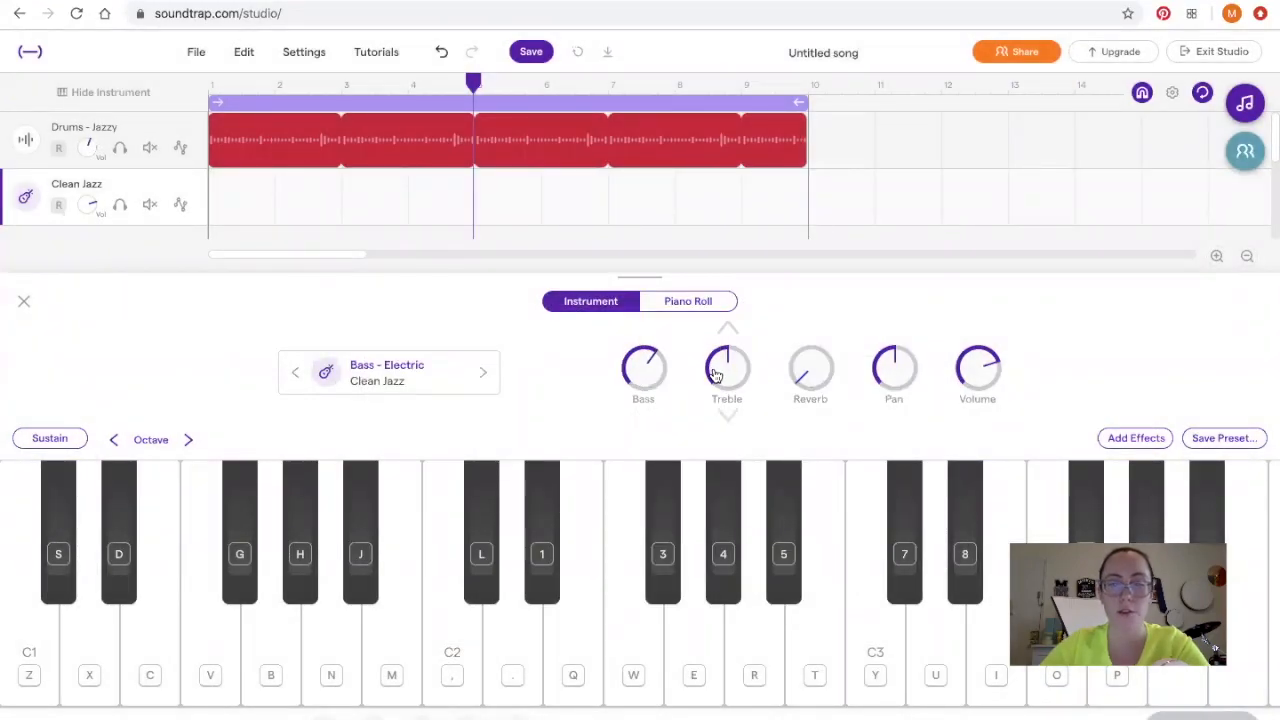
# Step: Lower the treble and raise the reverb and volume of the new Clean Jazz track
pyautogui.moveTo(806, 386); pyautogui.dragTo(805, 293)
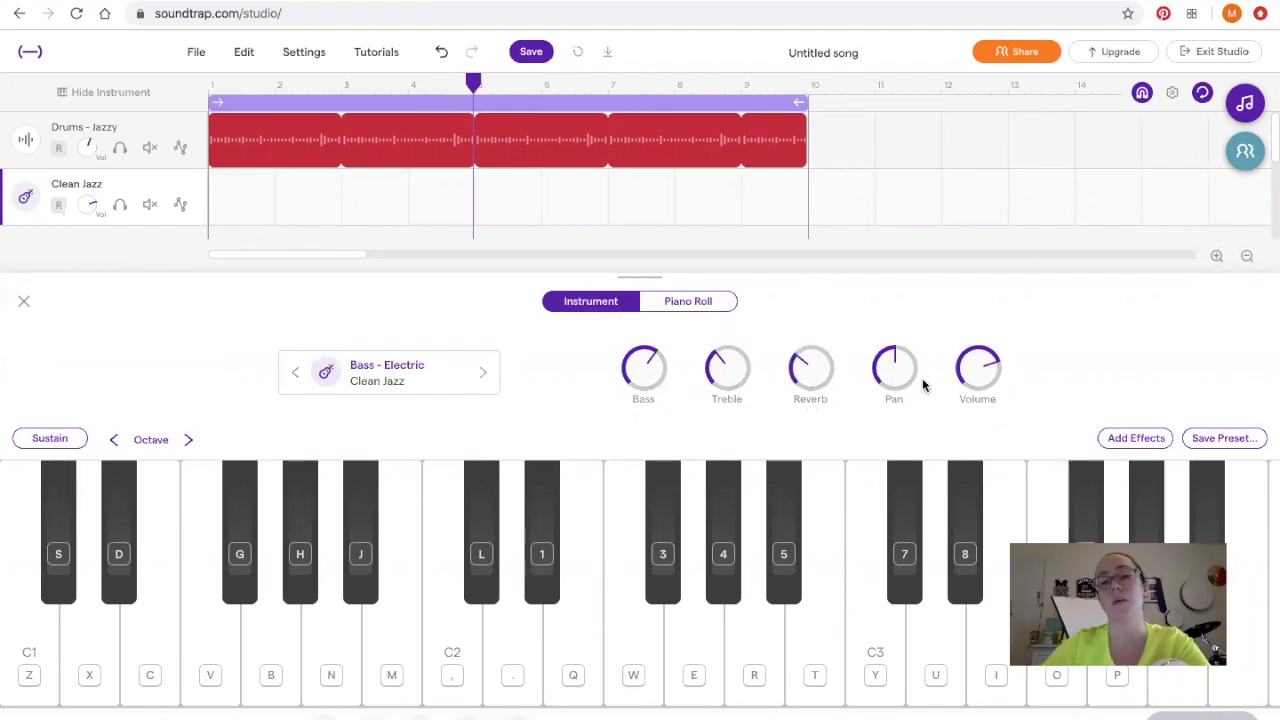
pyautogui.moveTo(983, 380); pyautogui.dragTo(977, 319)
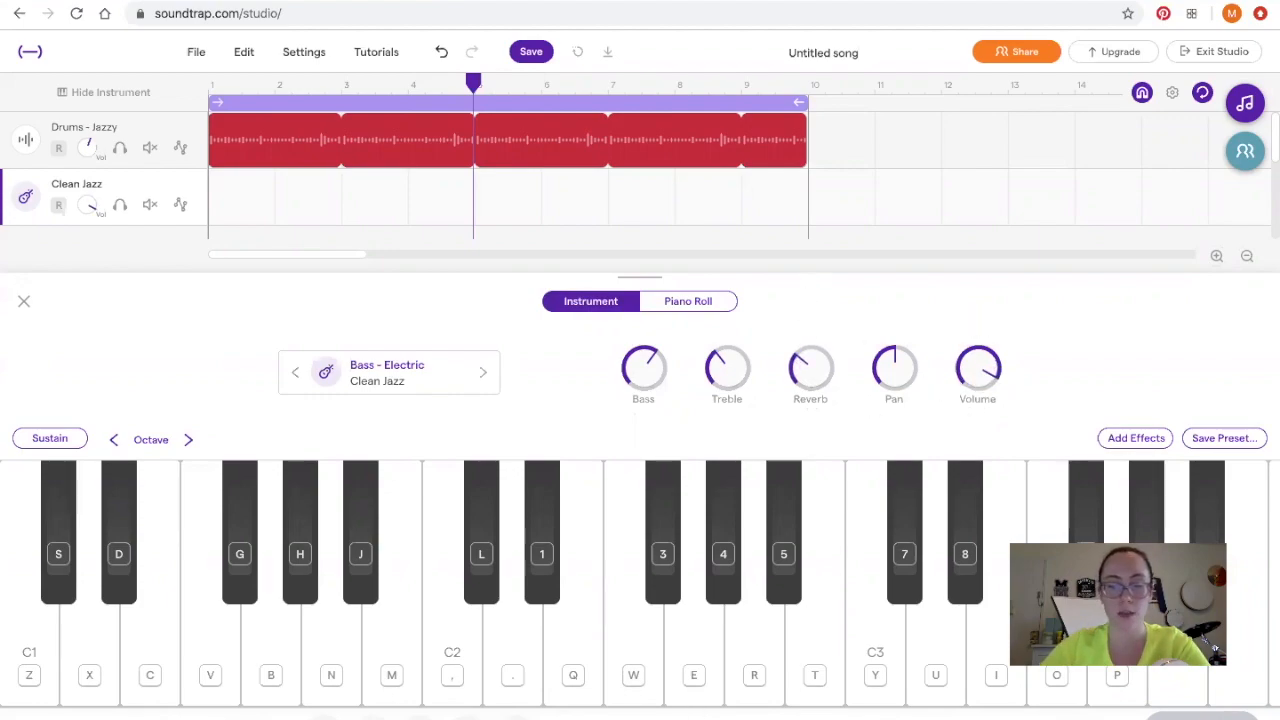
pyautogui.click(470, 84)
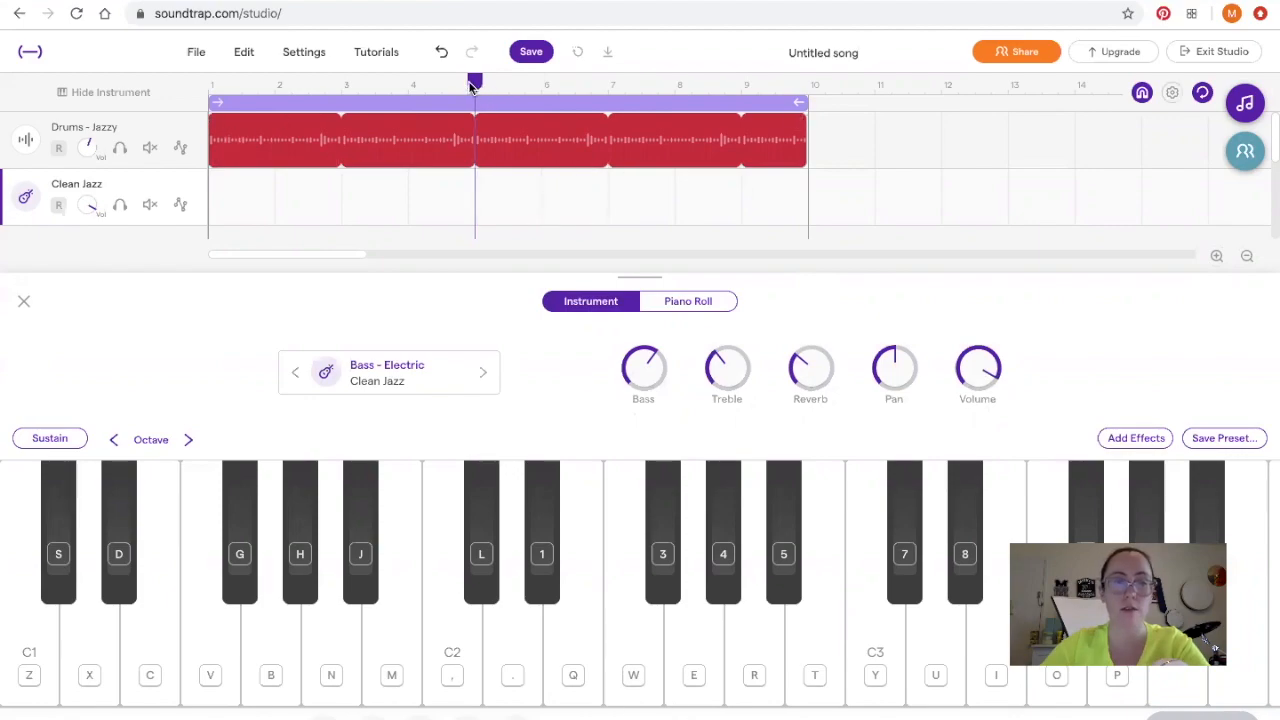
pyautogui.moveTo(470, 84); pyautogui.dragTo(194, 86)
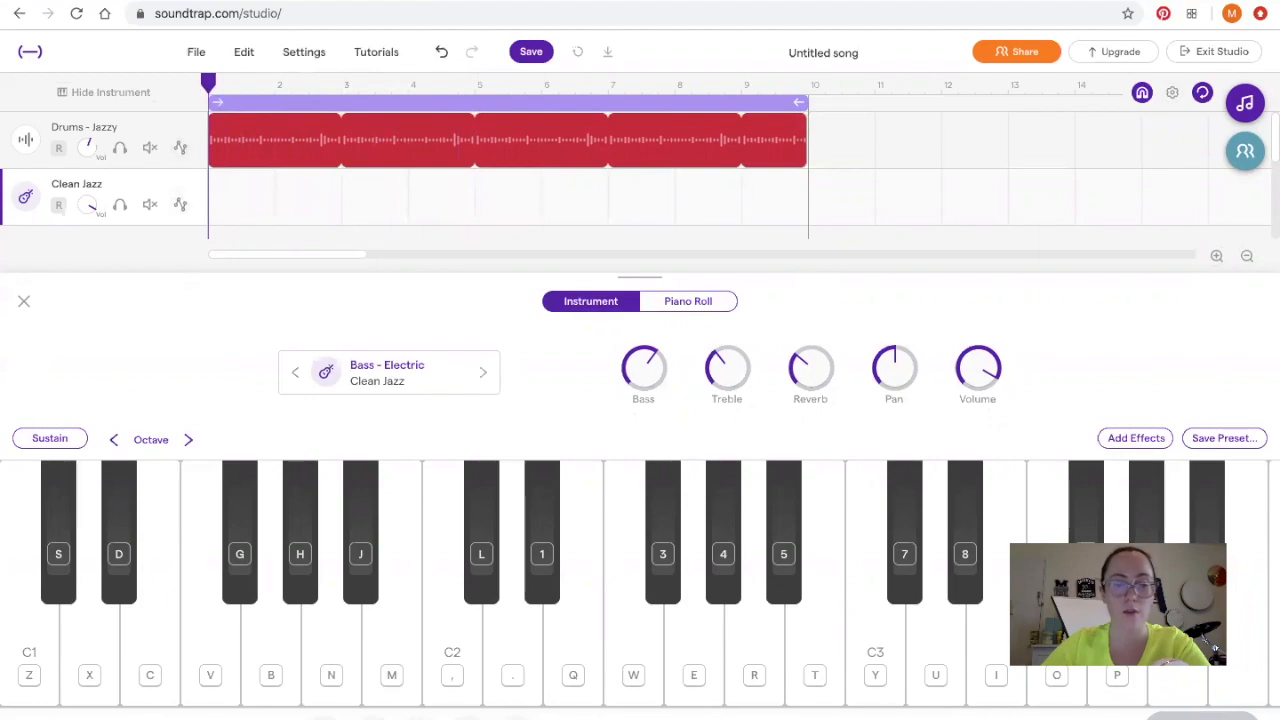
pyautogui.click(391, 84)
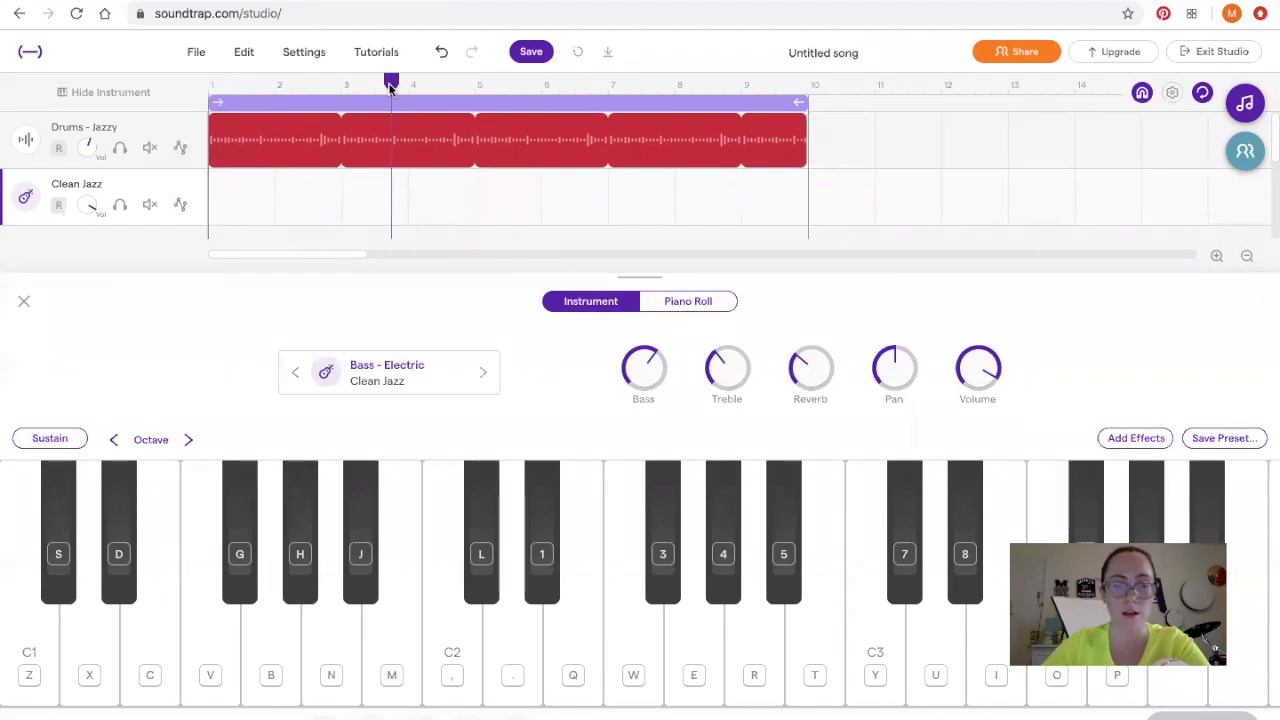
pyautogui.click(467, 718)
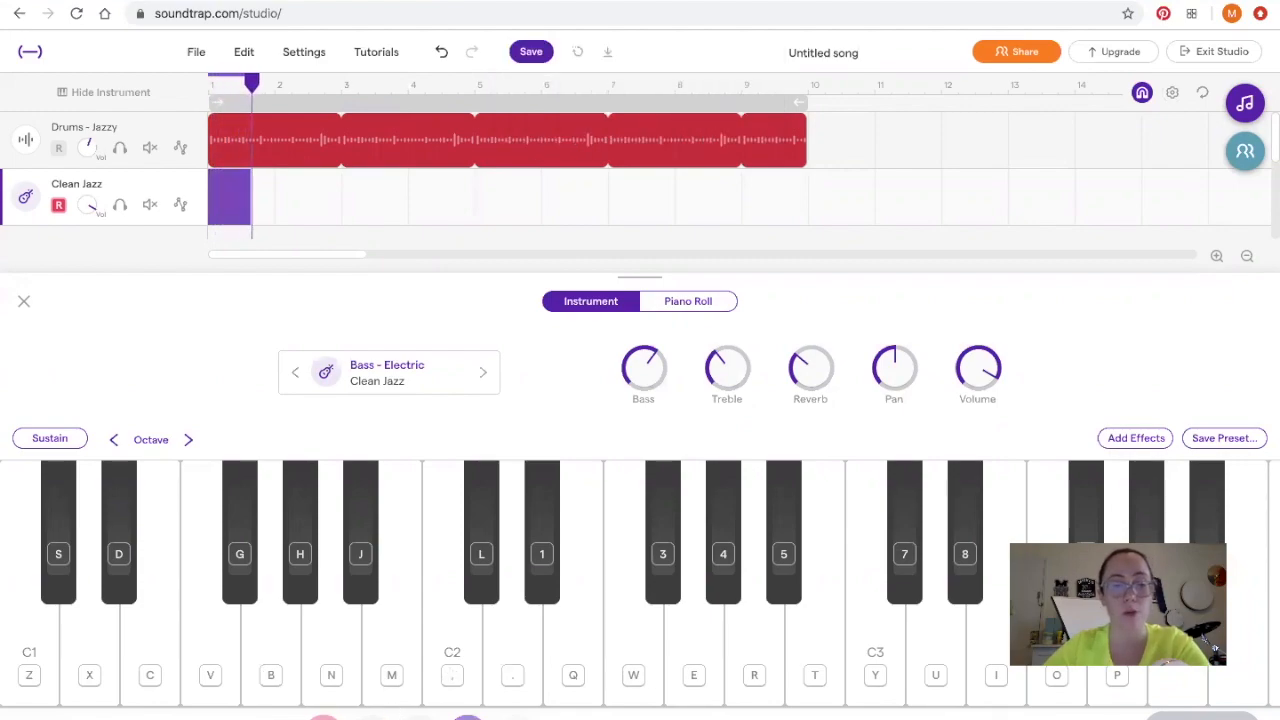
pyautogui.click(320, 717)
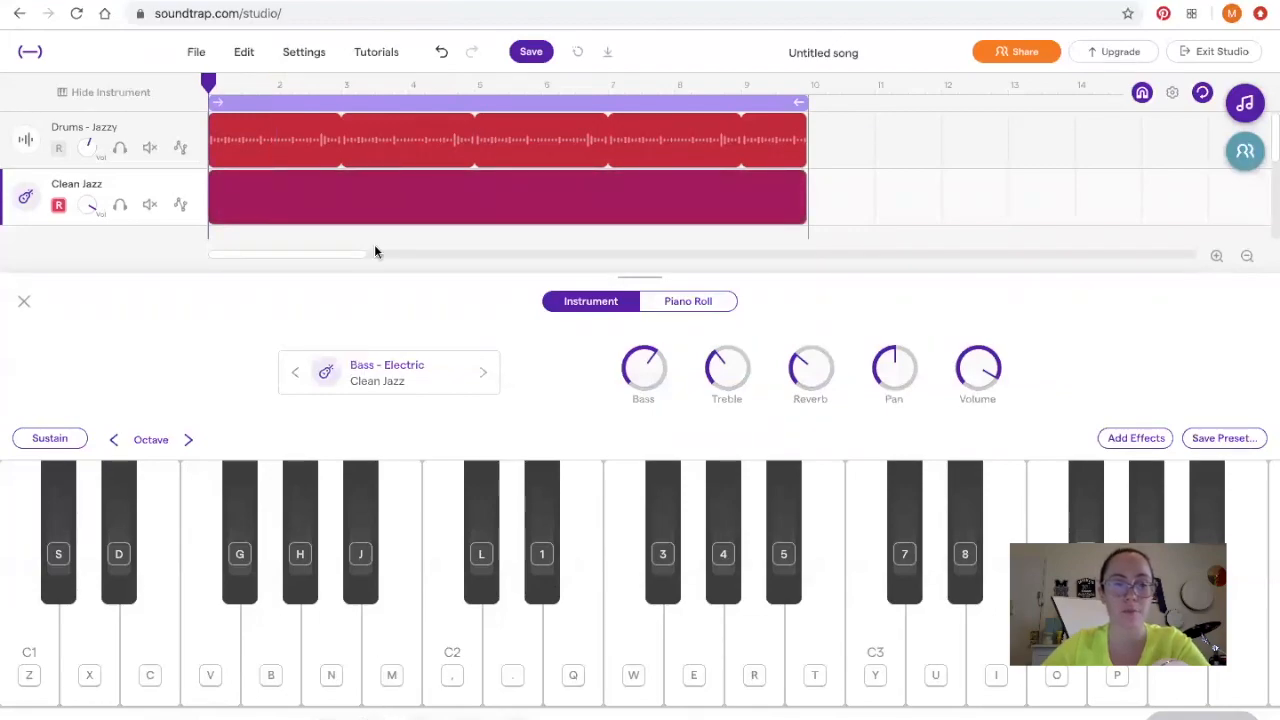
pyautogui.click(384, 206)
pyautogui.press('Delete')
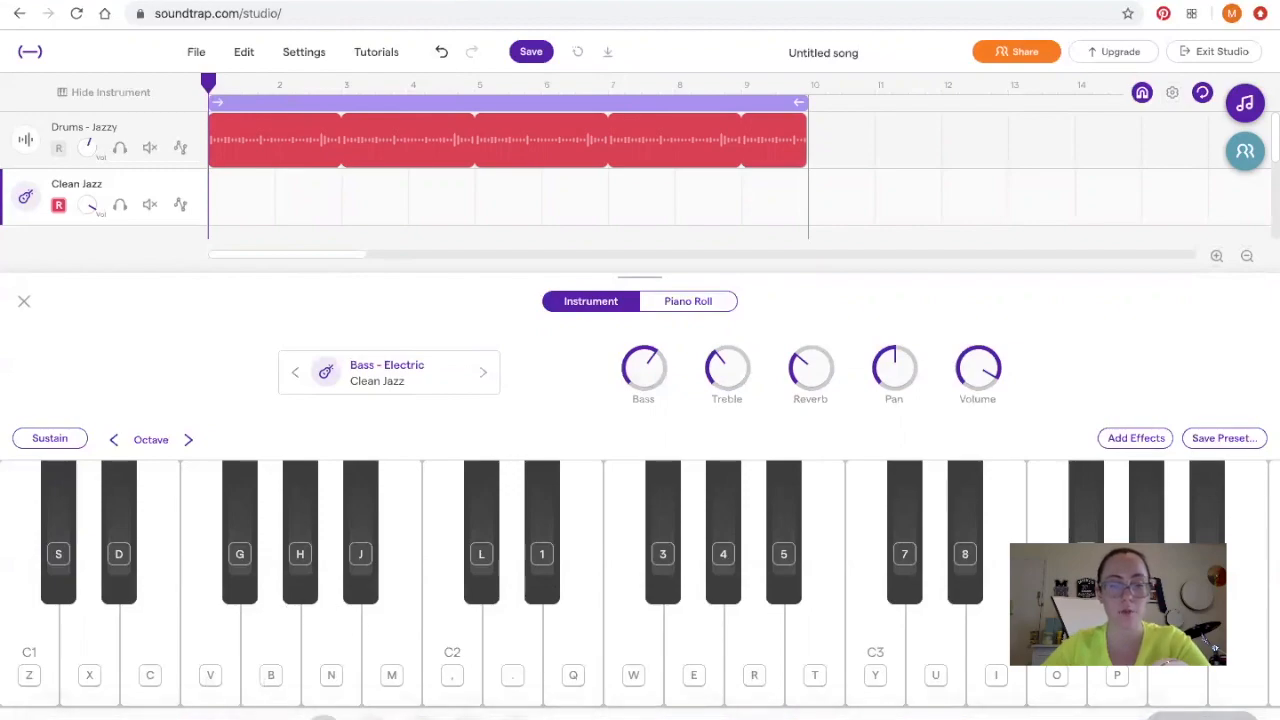
# Step: Start recording on the Clean Jazz track and play eight evenly spaced low A notes through bars 2 and 3
pyautogui.click(324, 718)
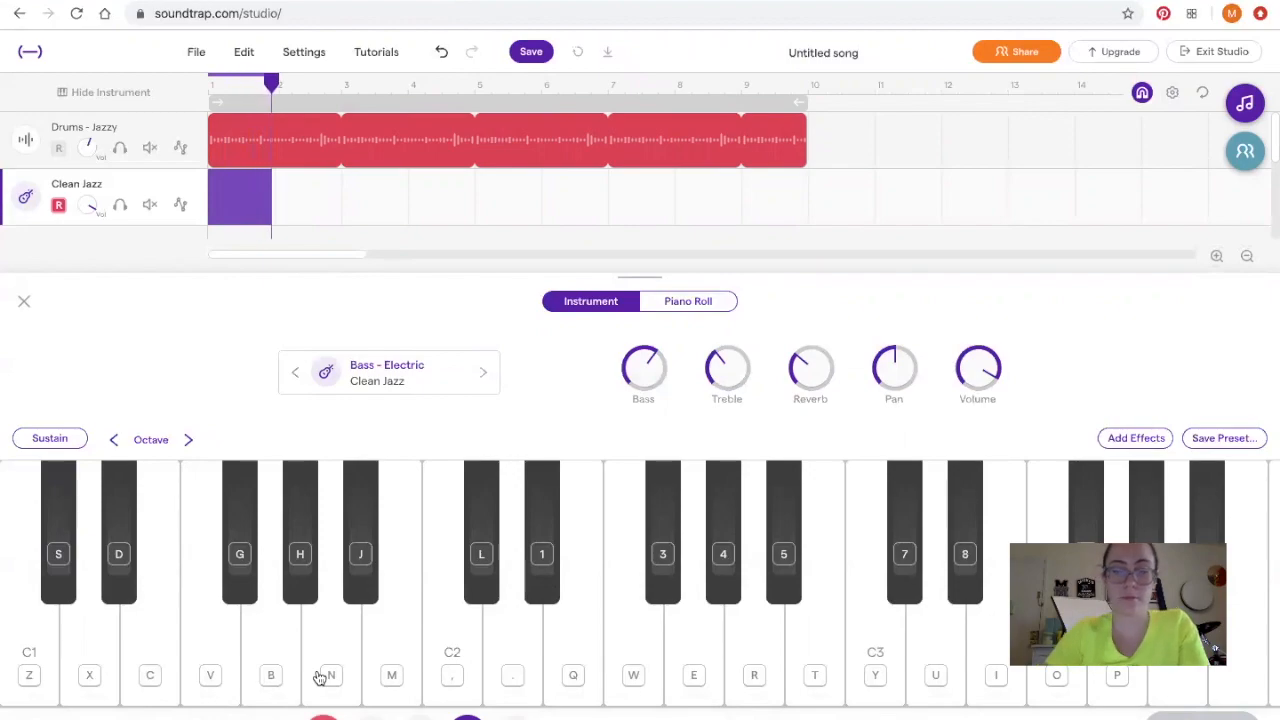
pyautogui.click(319, 678)
pyautogui.click(319, 678)
pyautogui.click(319, 678)
pyautogui.click(319, 678)
pyautogui.click(319, 678)
pyautogui.click(319, 678)
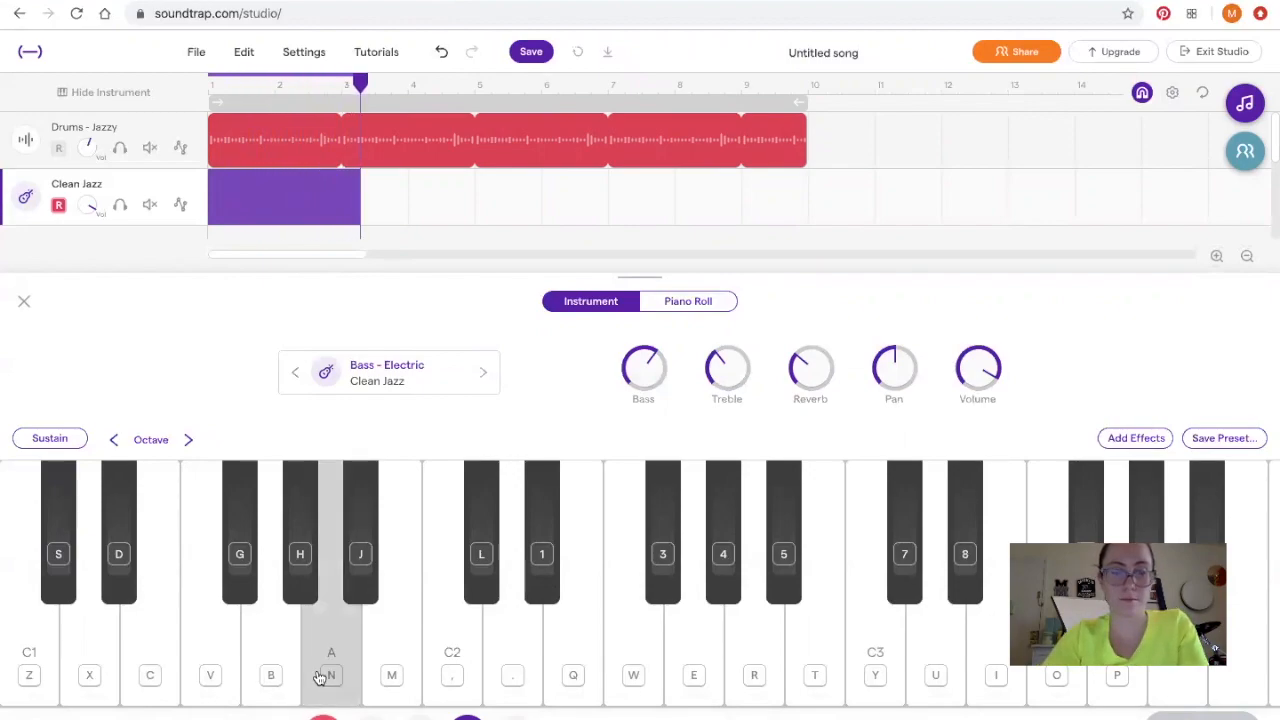
pyautogui.click(319, 678)
pyautogui.click(319, 678)
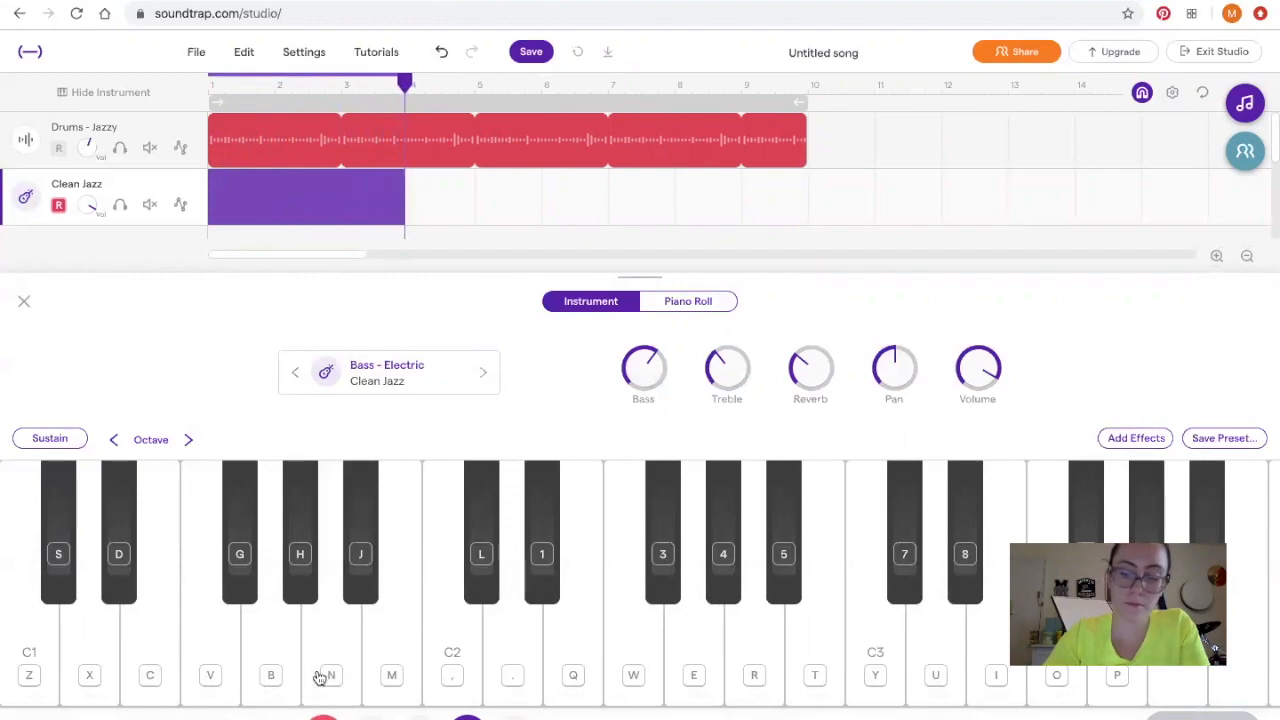
# Step: Continue the bass take with steadily repeated D notes, just above C2, through bars 4 and 5
pyautogui.press('.')
pyautogui.press('.')
pyautogui.press('.')
pyautogui.press('.')
pyautogui.press('.')
pyautogui.press('.')
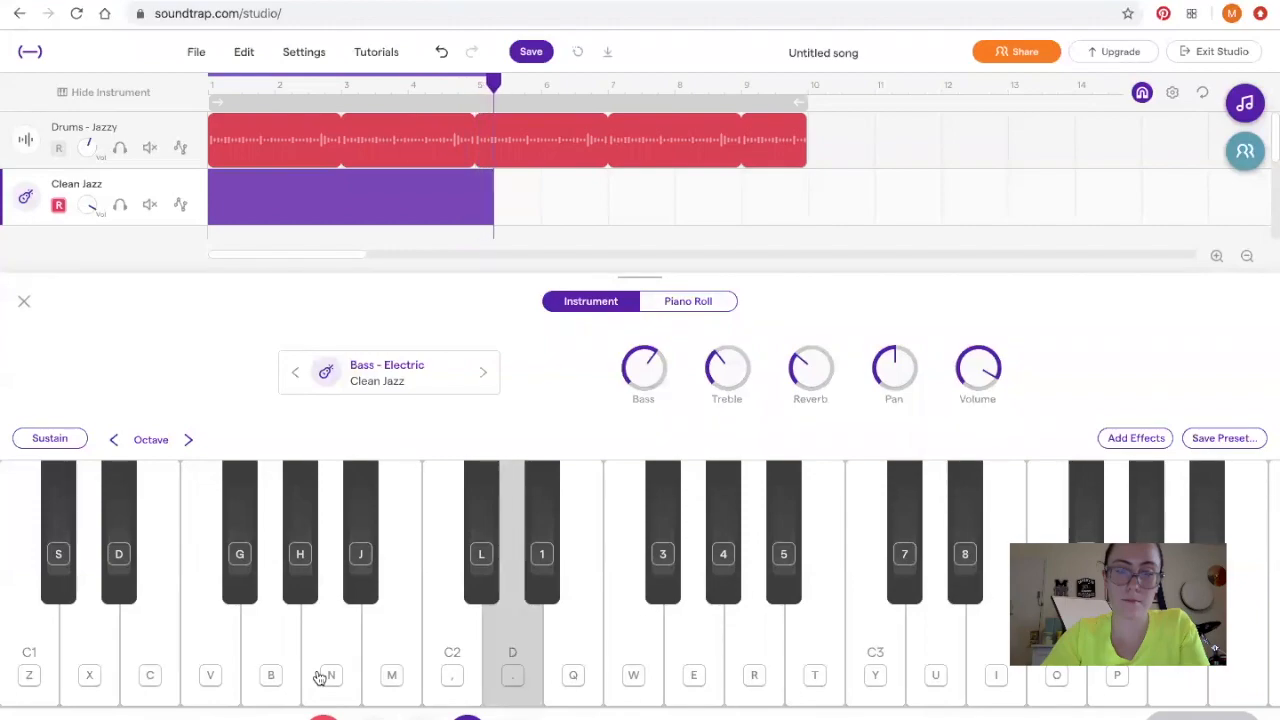
pyautogui.press('.')
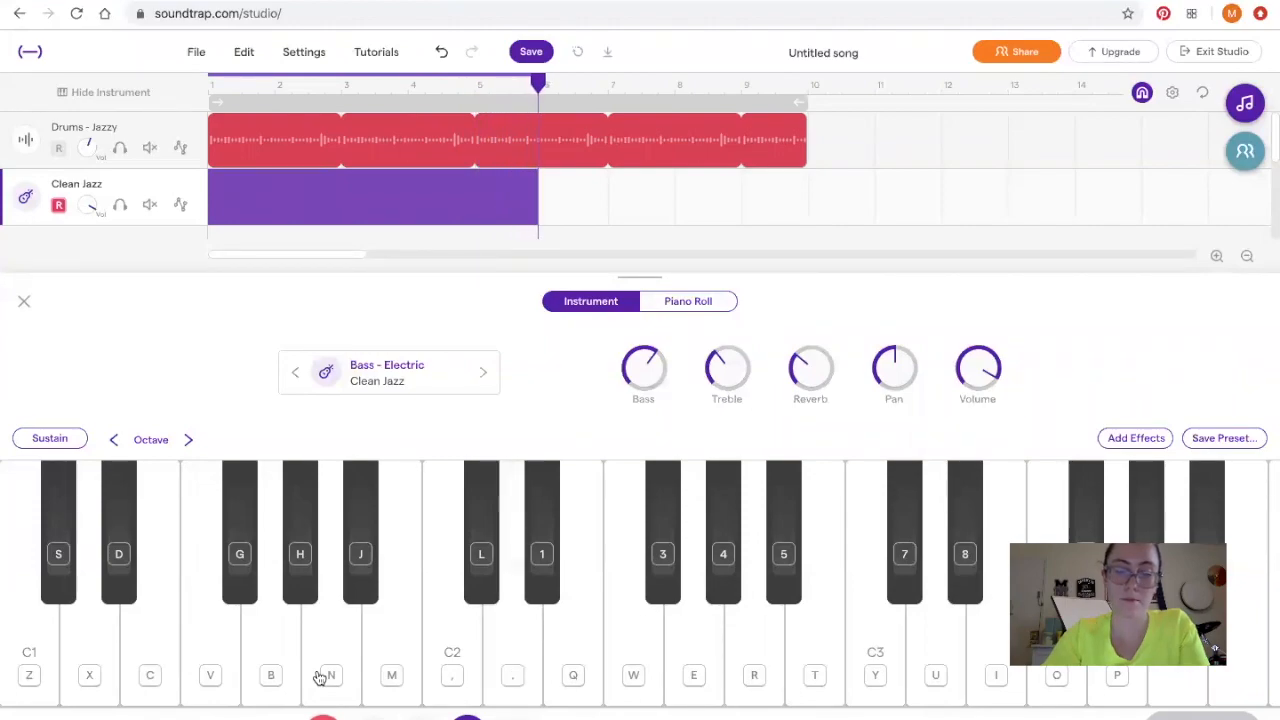
# Step: Finish the bass take with repeated low A notes in bar 6 and play the recording back from bar 2
pyautogui.click(319, 678)
pyautogui.click(322, 679)
pyautogui.click(467, 717)
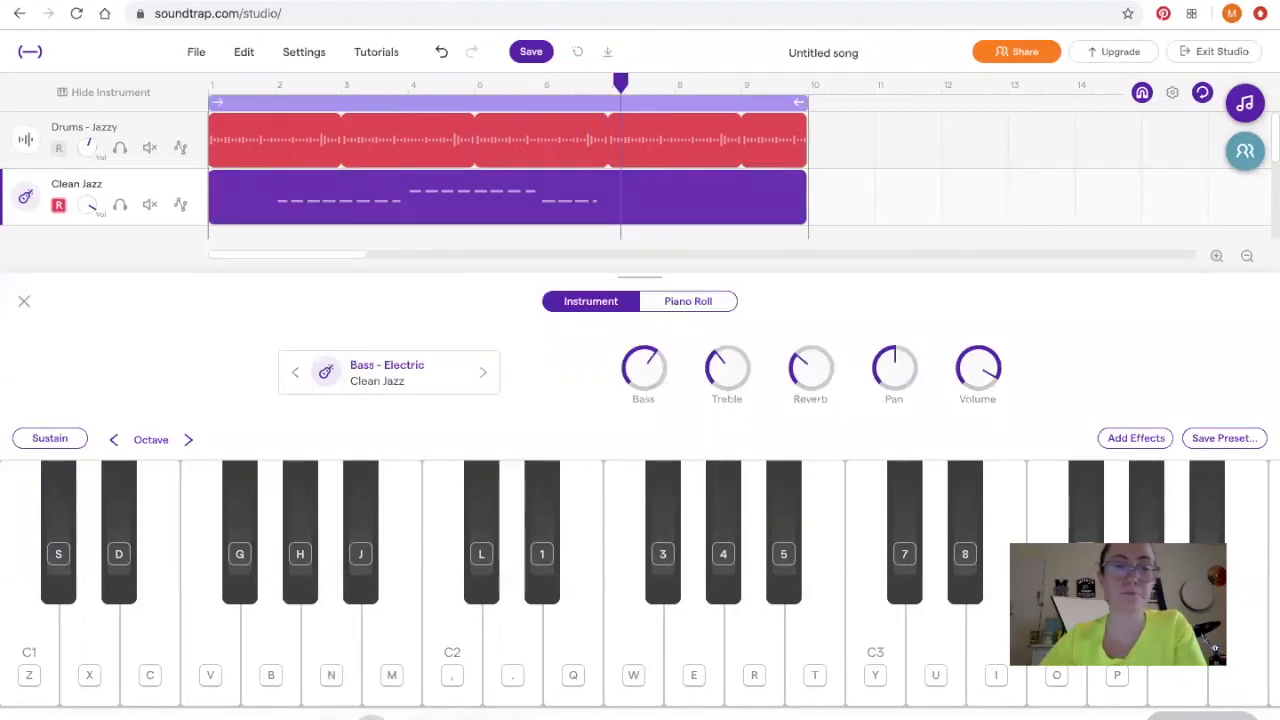
pyautogui.moveTo(623, 83); pyautogui.dragTo(273, 102)
pyautogui.press('space')
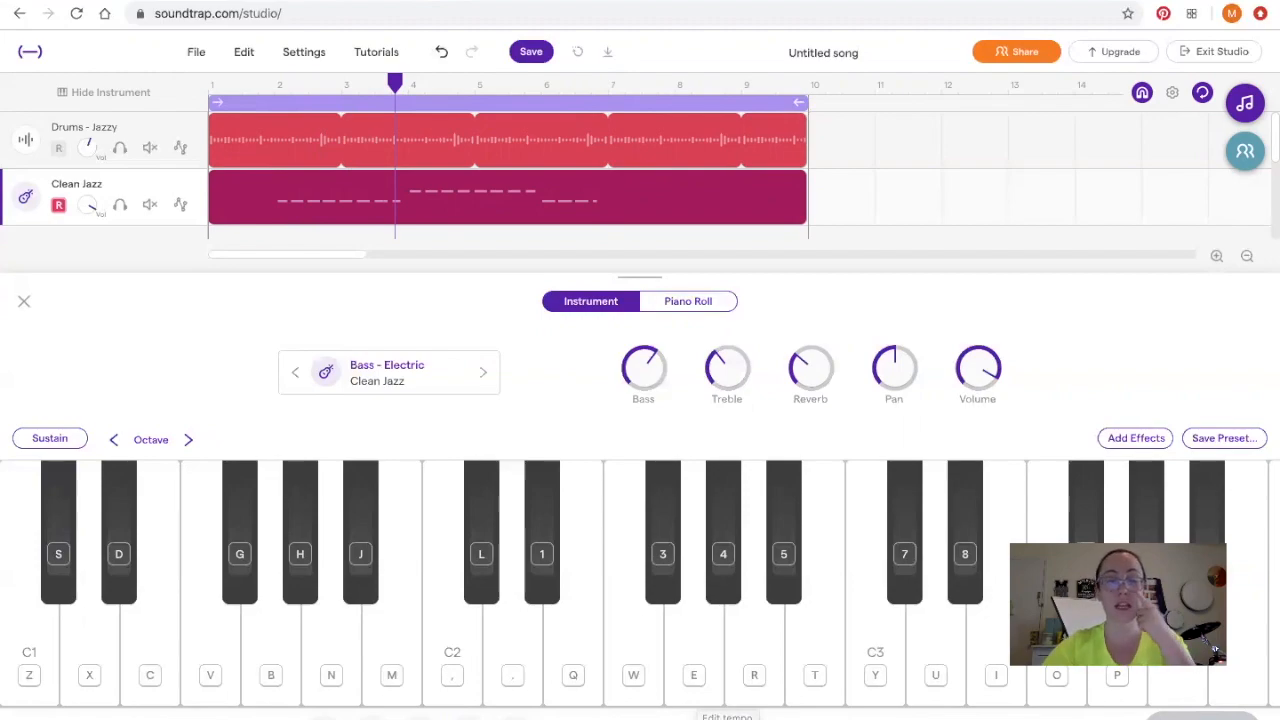
# Step: Set the song tempo to 110 BPM and play the drums and bass back from bar 2
pyautogui.click(727, 712)
pyautogui.moveTo(680, 640); pyautogui.dragTo(633, 645)
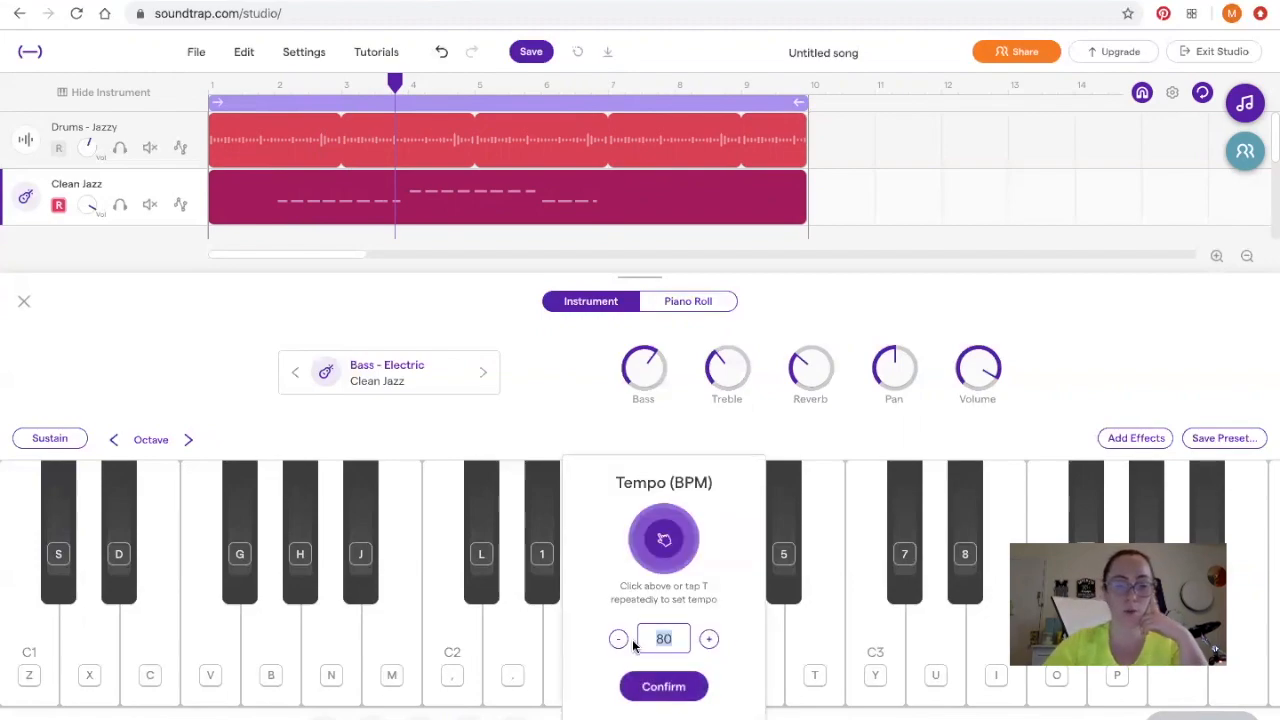
pyautogui.write('110')
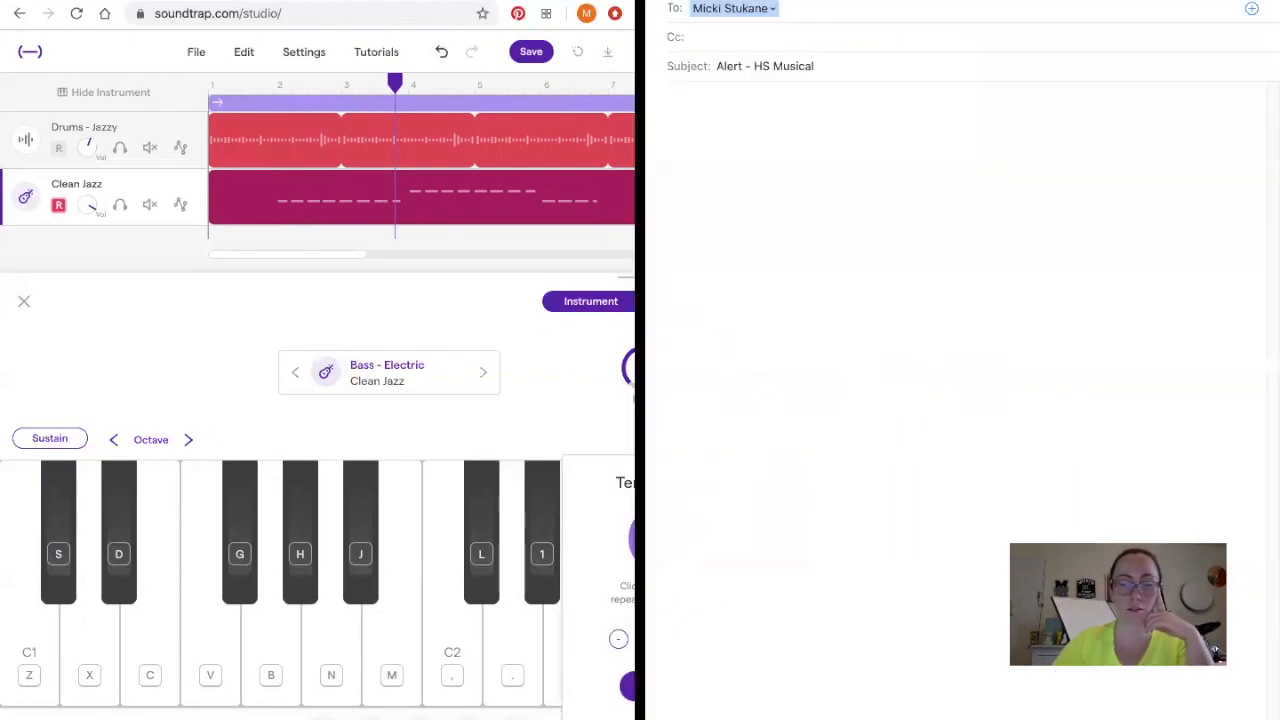
pyautogui.press('Return')
pyautogui.click(792, 472)
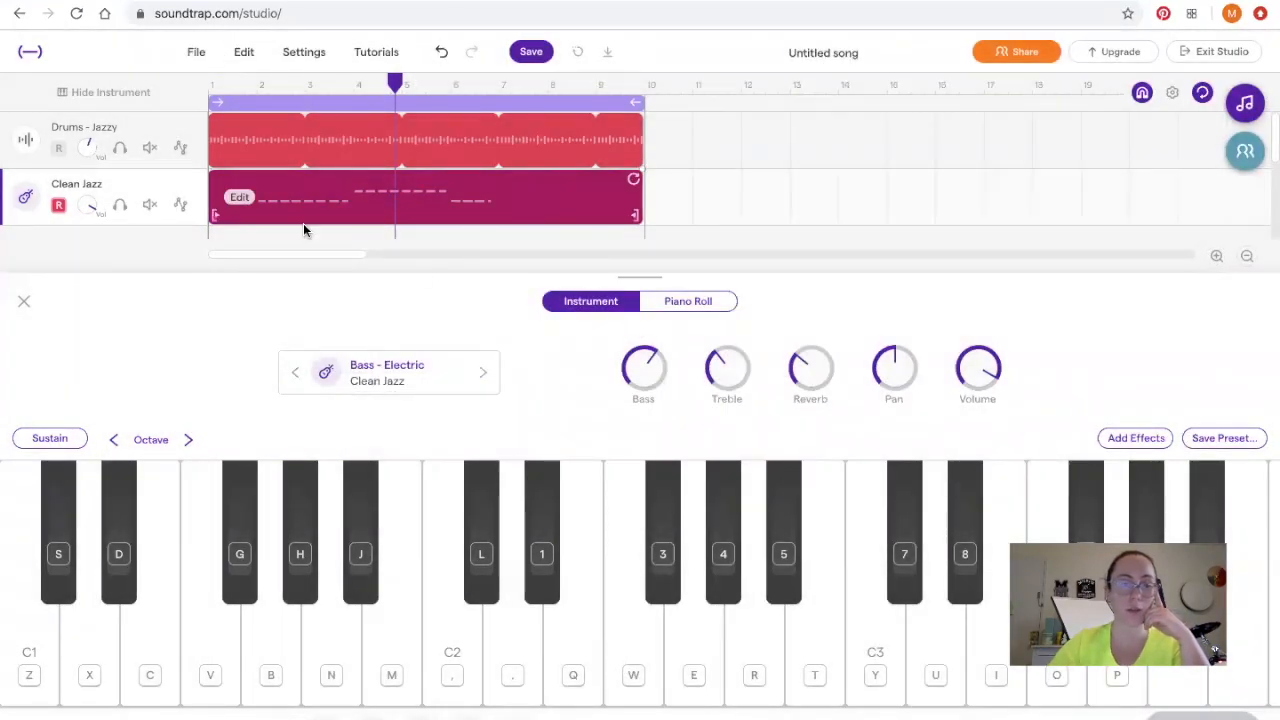
pyautogui.moveTo(397, 84); pyautogui.dragTo(261, 82)
pyautogui.press('space')
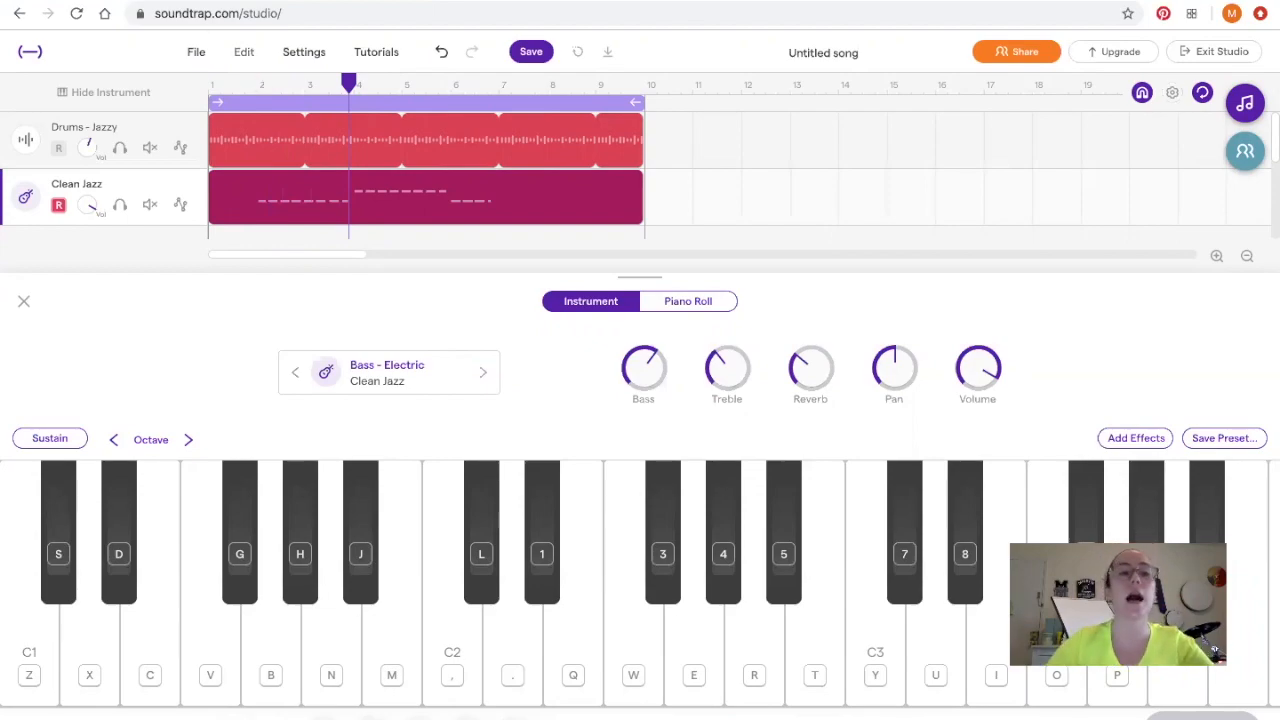
# Step: Extend the looped Jazzy drum region to bar 14 and save the song with the playhead at the start
pyautogui.click(24, 302)
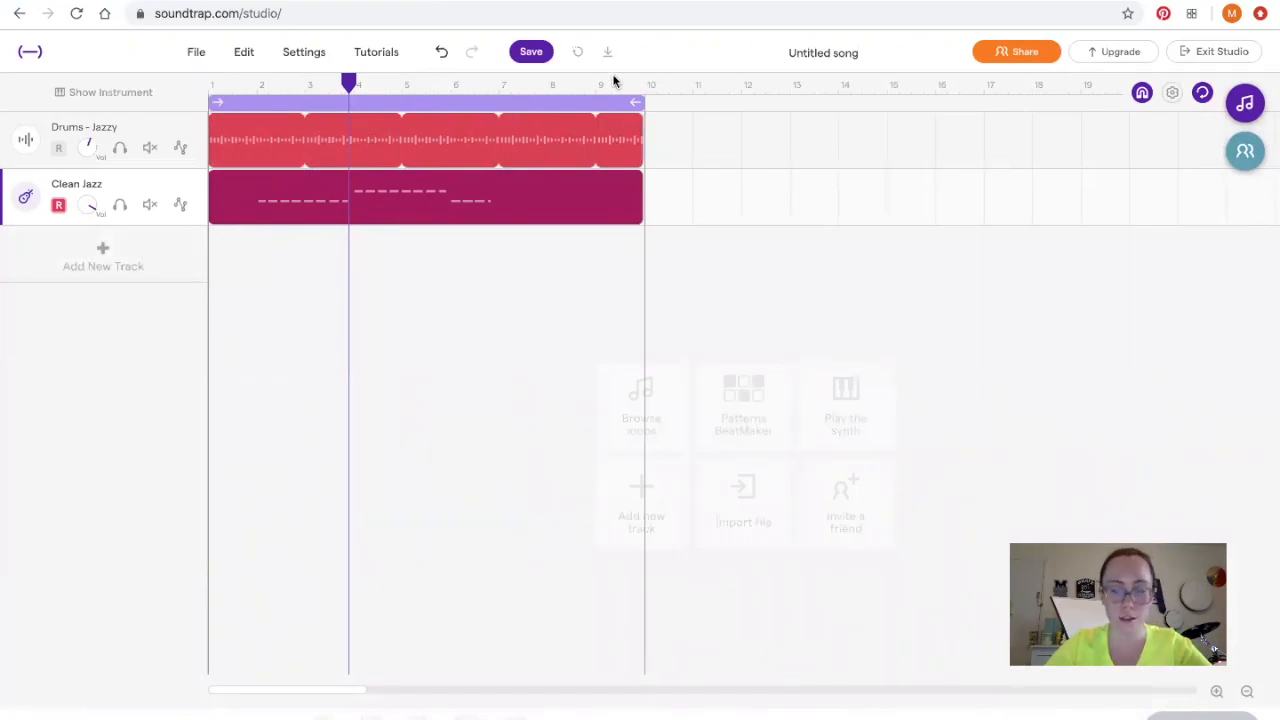
pyautogui.click(790, 86)
pyautogui.moveTo(637, 121); pyautogui.dragTo(782, 136)
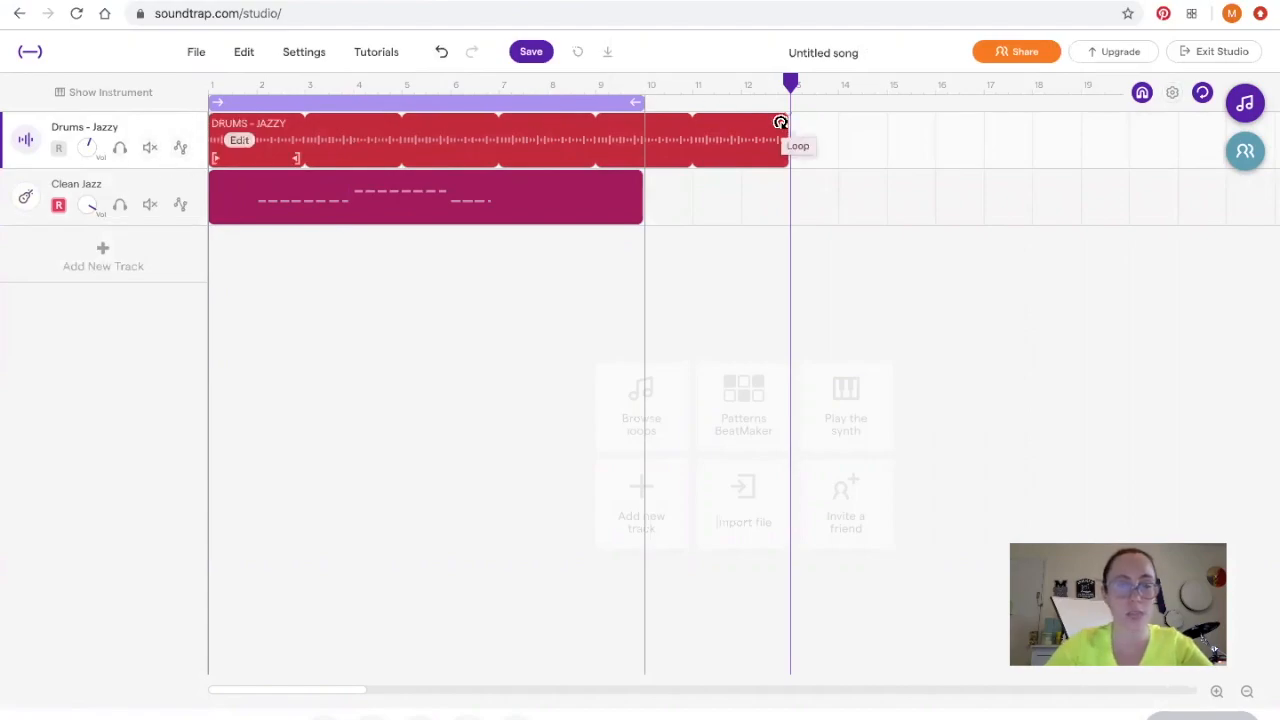
pyautogui.moveTo(781, 122); pyautogui.dragTo(829, 126)
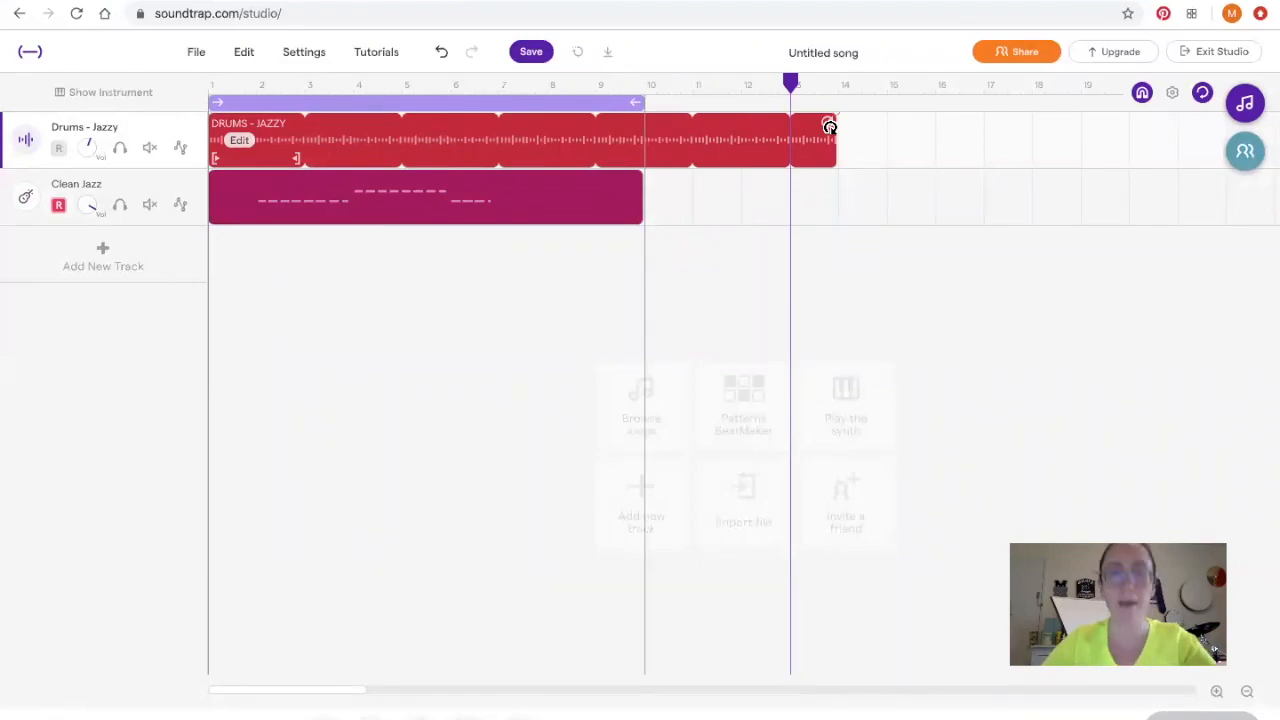
pyautogui.moveTo(793, 84); pyautogui.dragTo(166, 80)
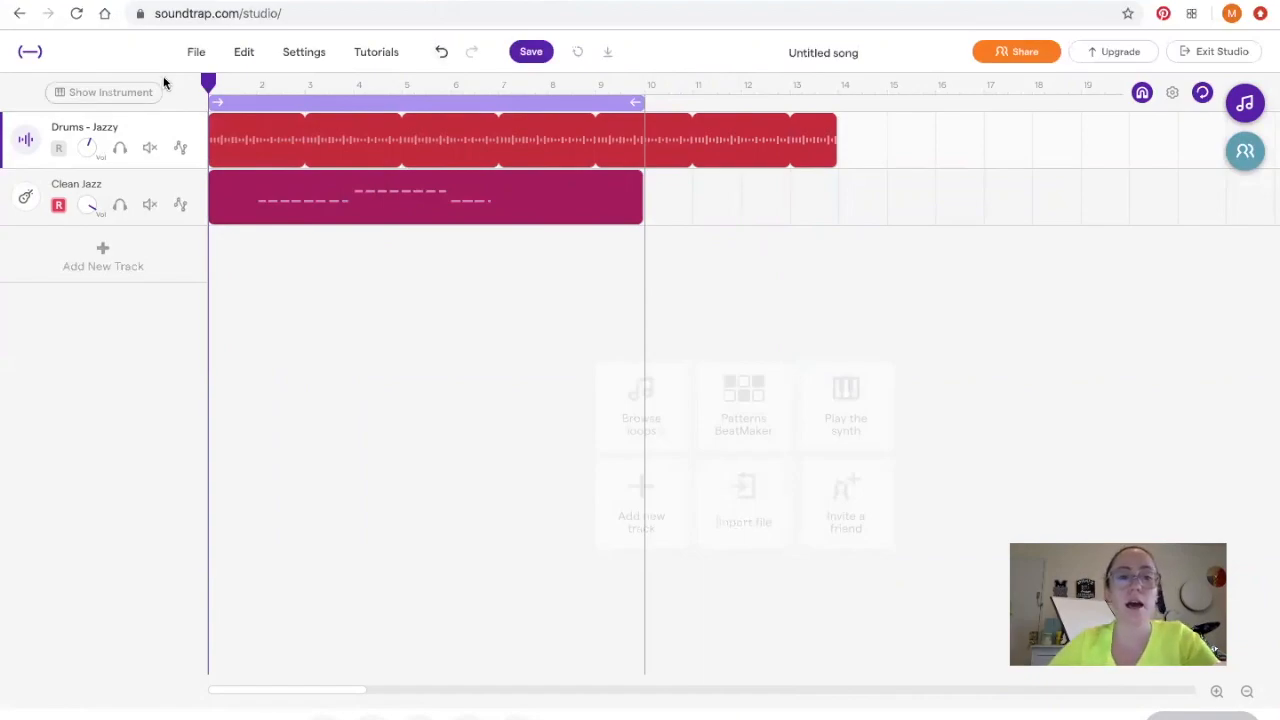
pyautogui.click(533, 51)
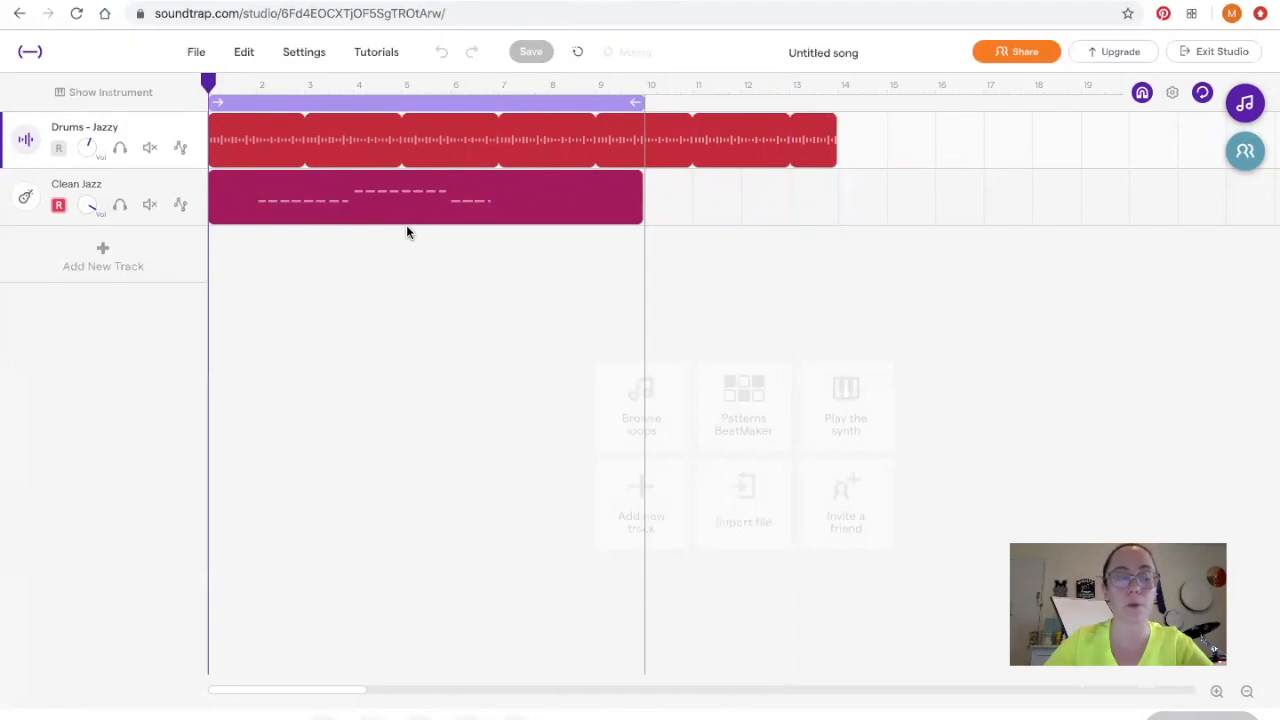
# Step: Add a new Voice & microphones track and turn its reverb down low
pyautogui.click(132, 256)
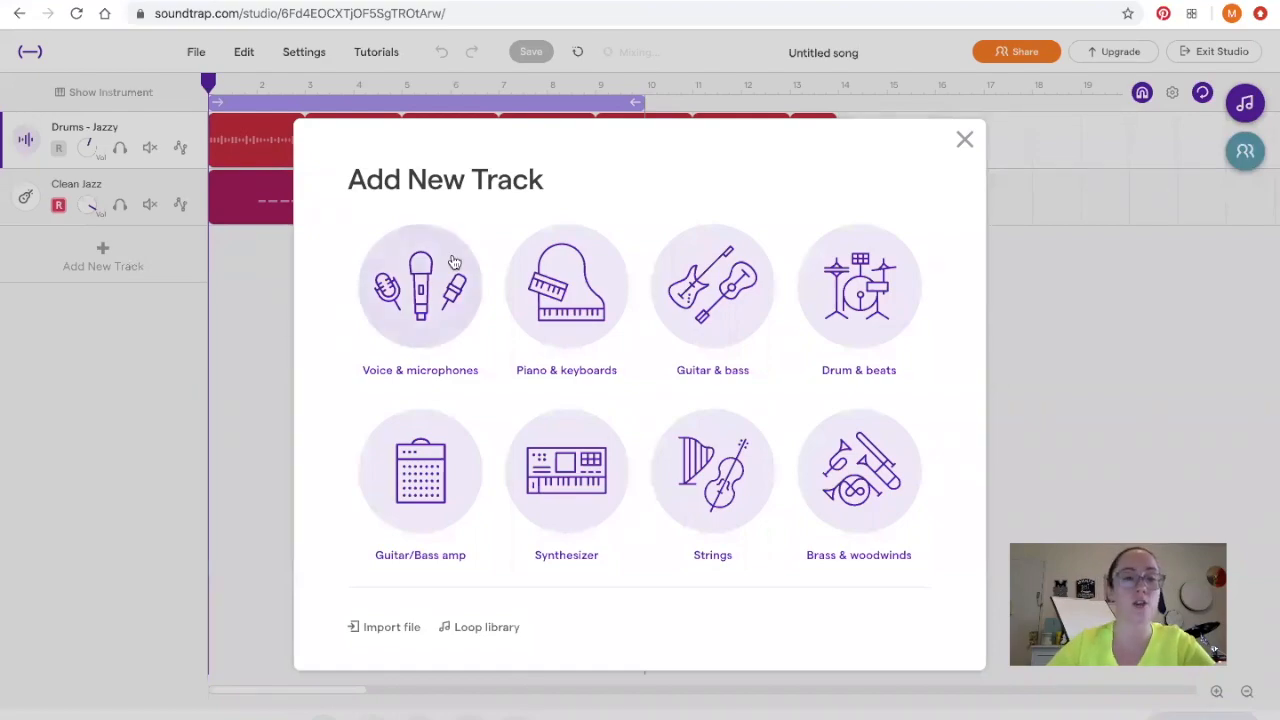
pyautogui.click(433, 300)
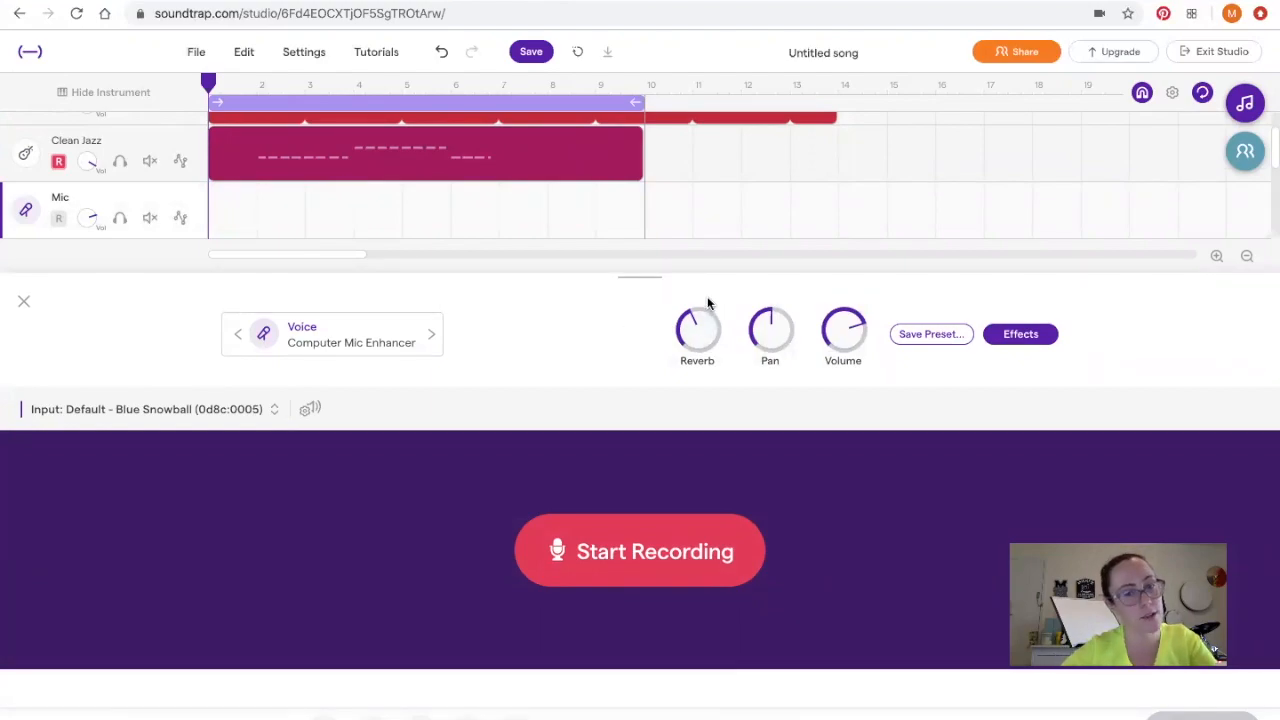
pyautogui.moveTo(700, 346); pyautogui.dragTo(702, 424)
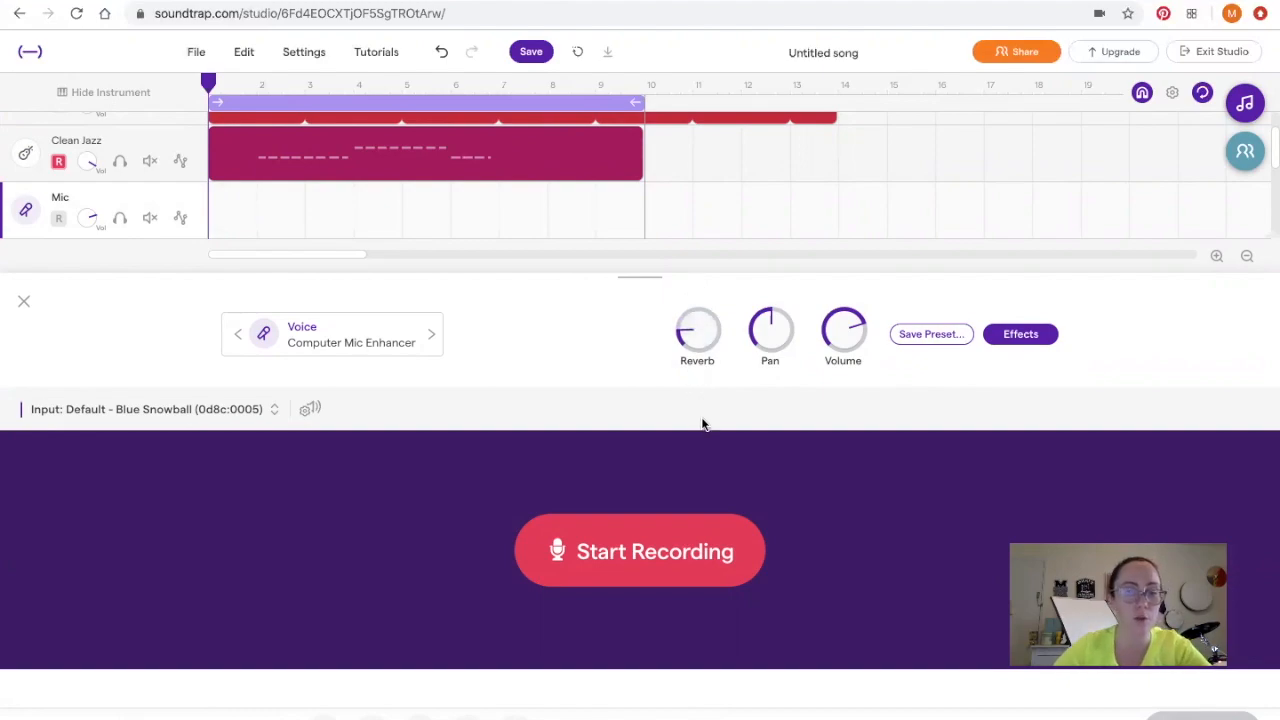
pyautogui.moveTo(698, 334)
pyautogui.mouseDown()
pyautogui.moveTo(700, 358)
pyautogui.moveTo(697, 345)
pyautogui.mouseUp()
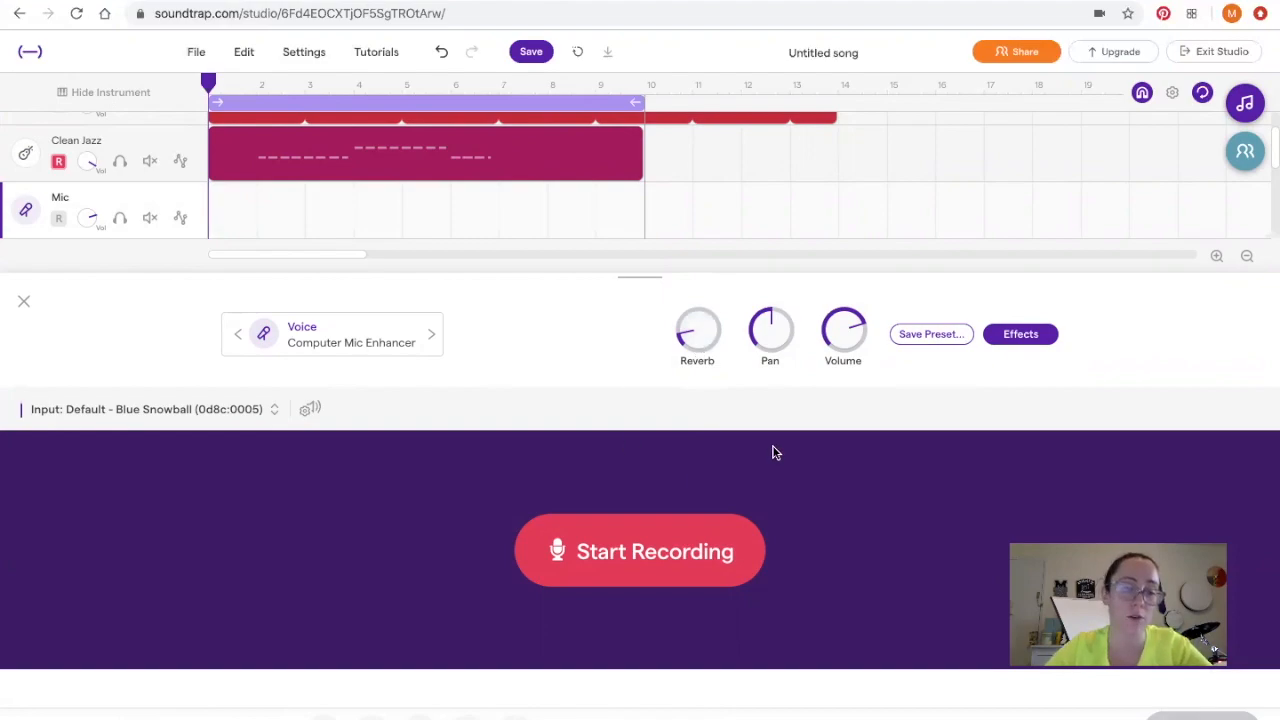
# Step: Record a short voice take on the Mic track from bar 1 to just past bar 3, without headphones
pyautogui.click(690, 545)
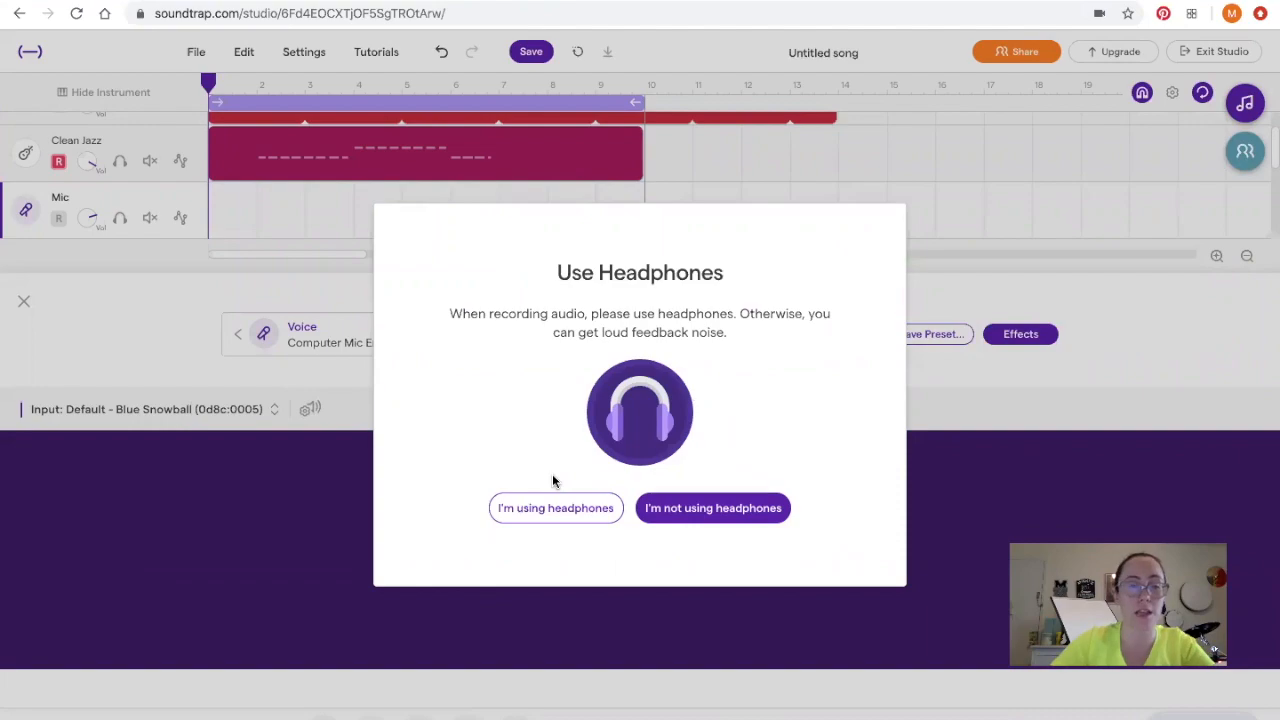
pyautogui.click(557, 511)
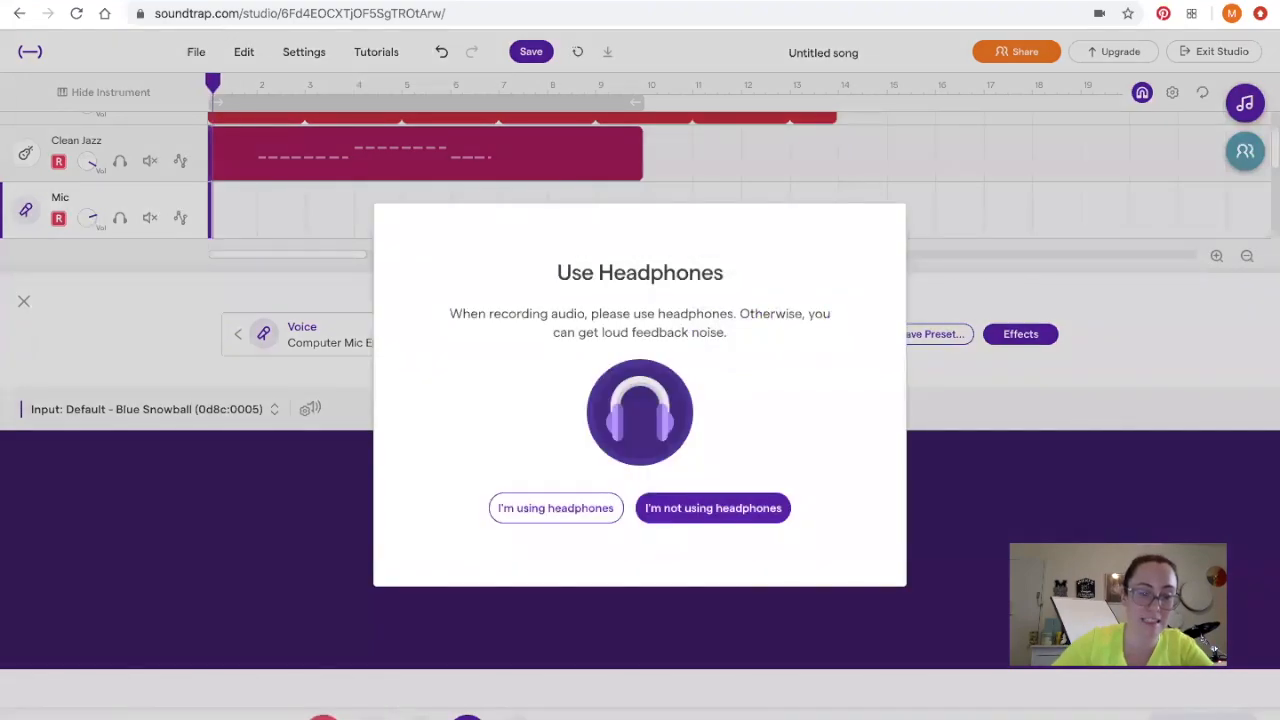
pyautogui.click(655, 509)
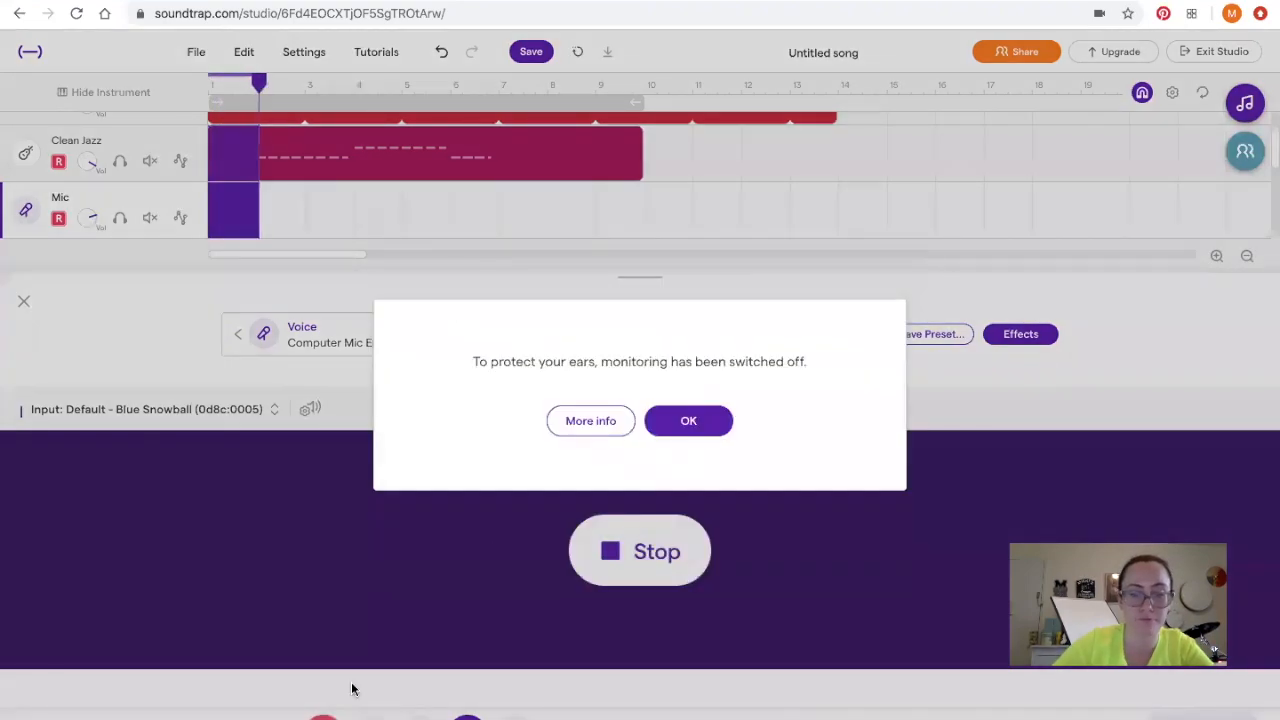
pyautogui.click(662, 424)
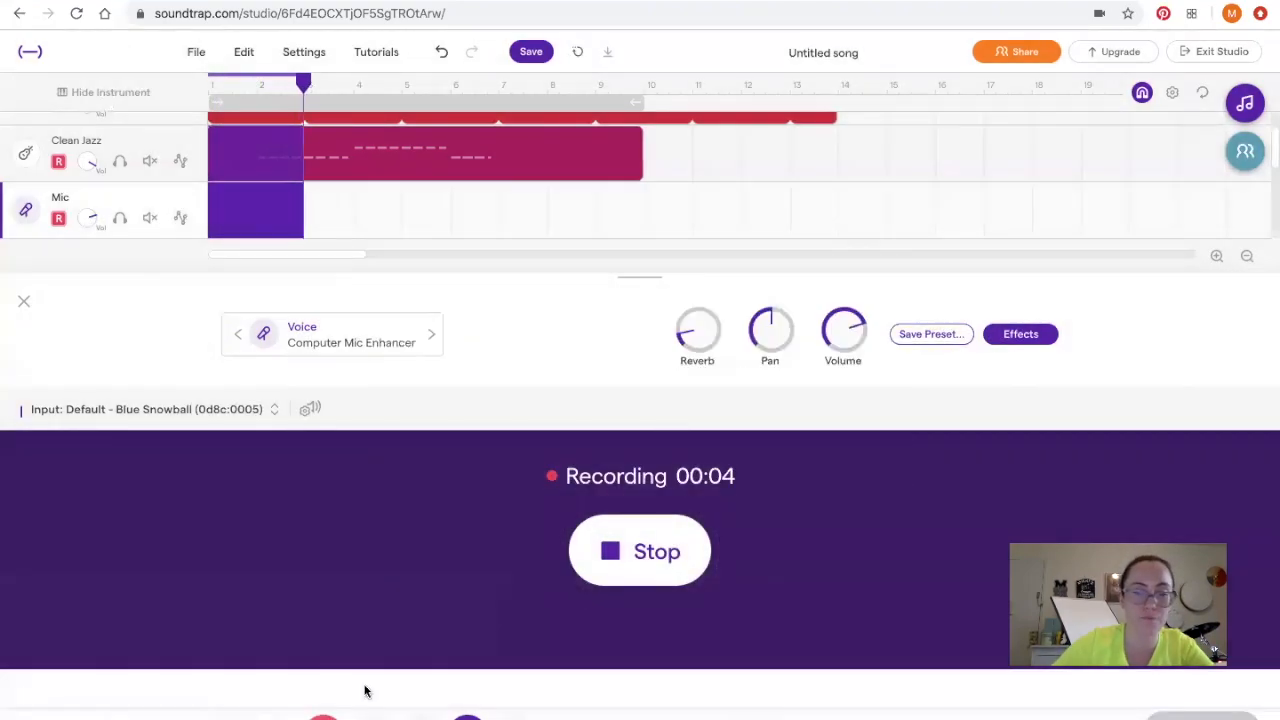
pyautogui.press('space')
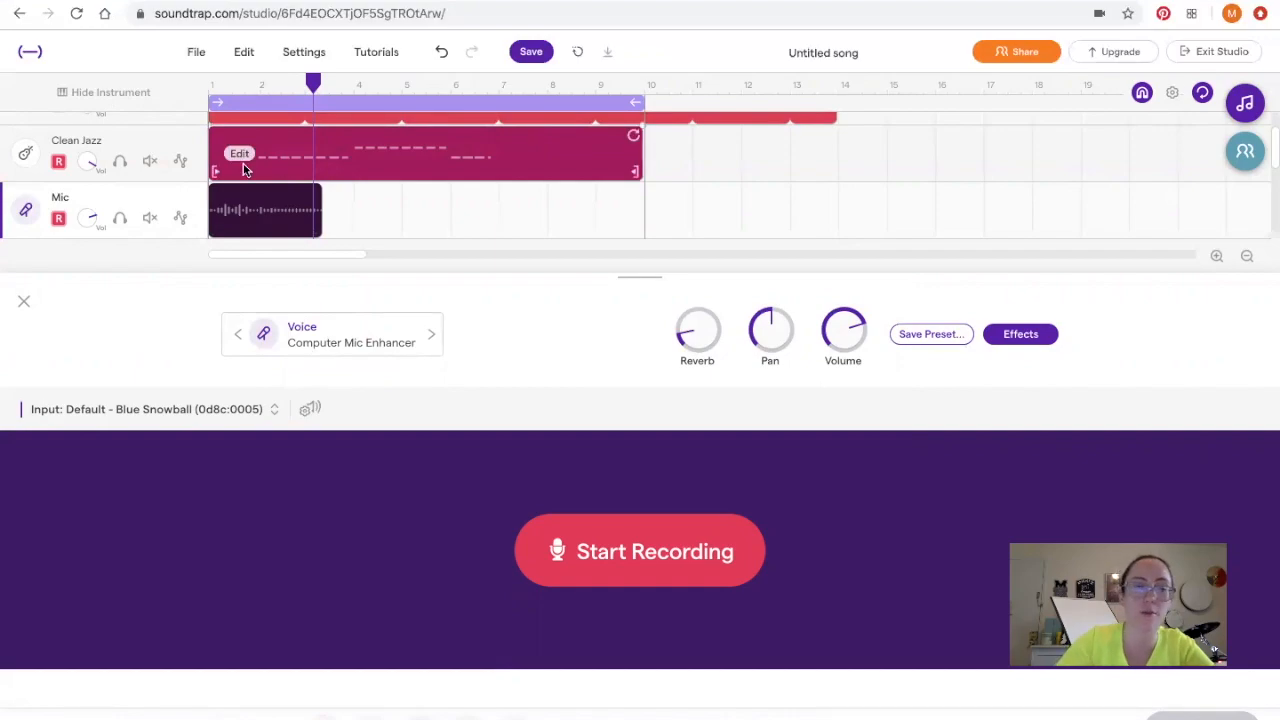
# Step: Delete the Mic track along with its test recording
pyautogui.click(23, 301)
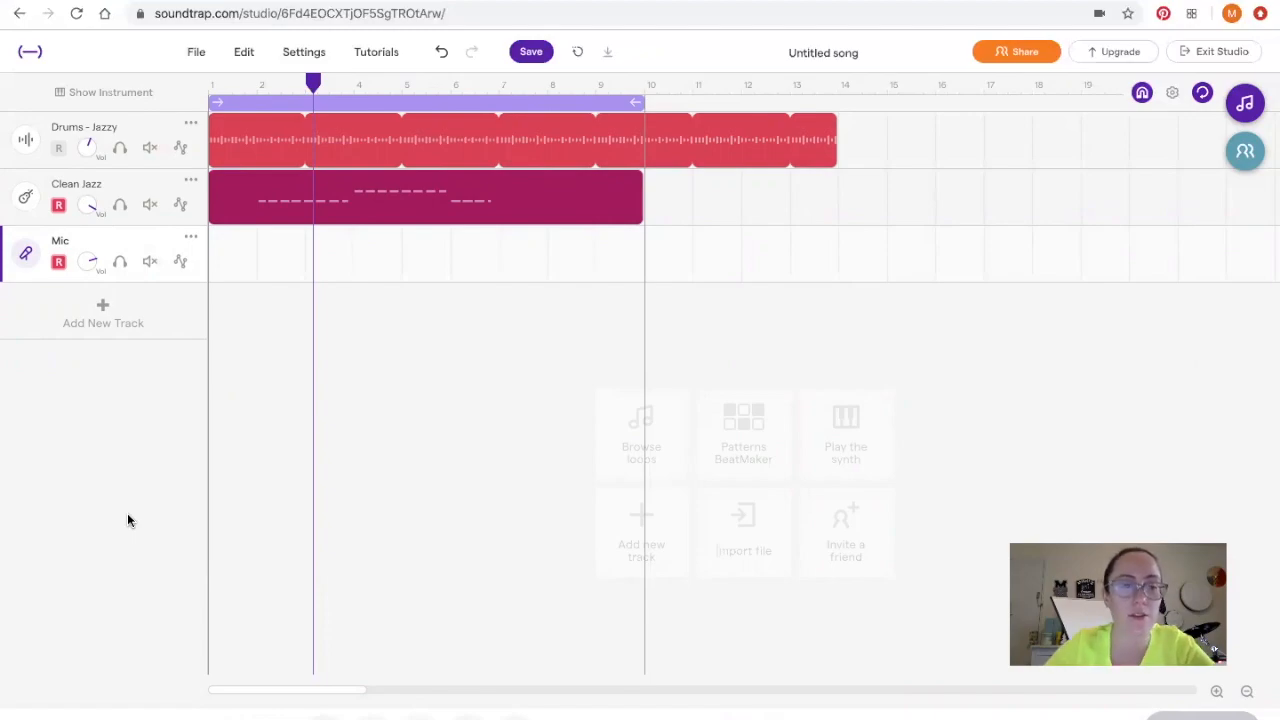
pyautogui.click(191, 241)
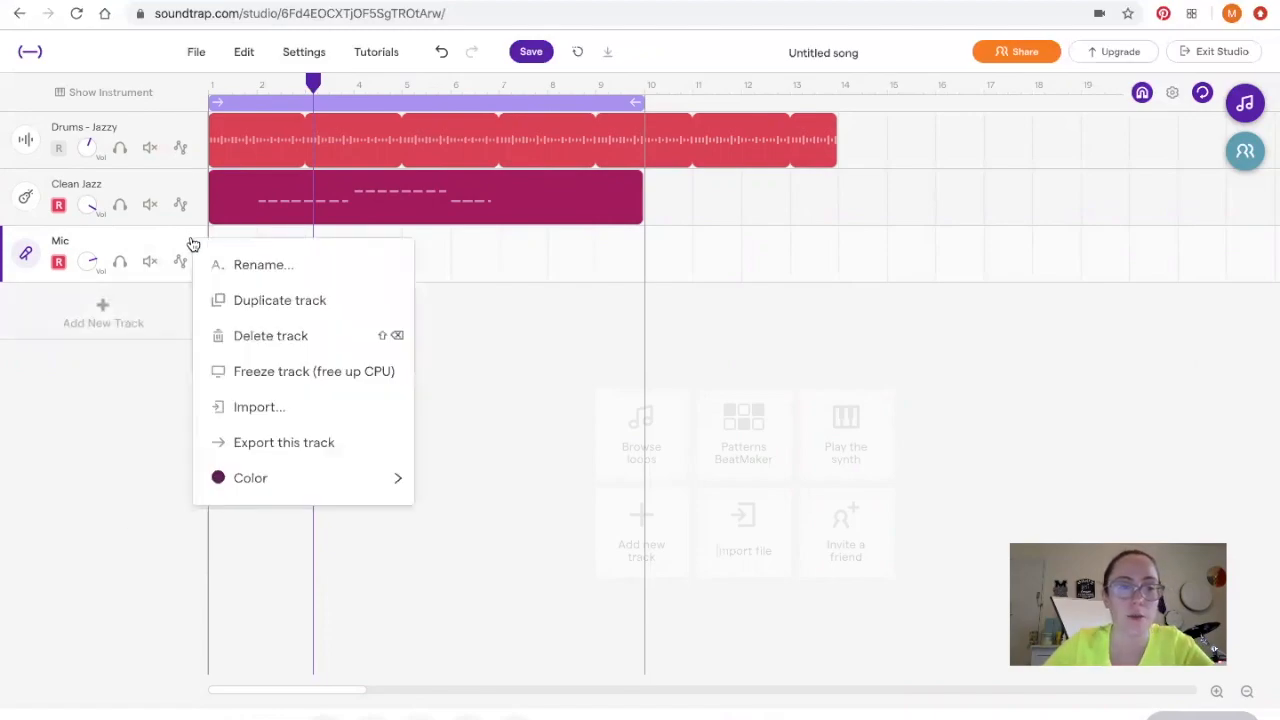
pyautogui.click(229, 345)
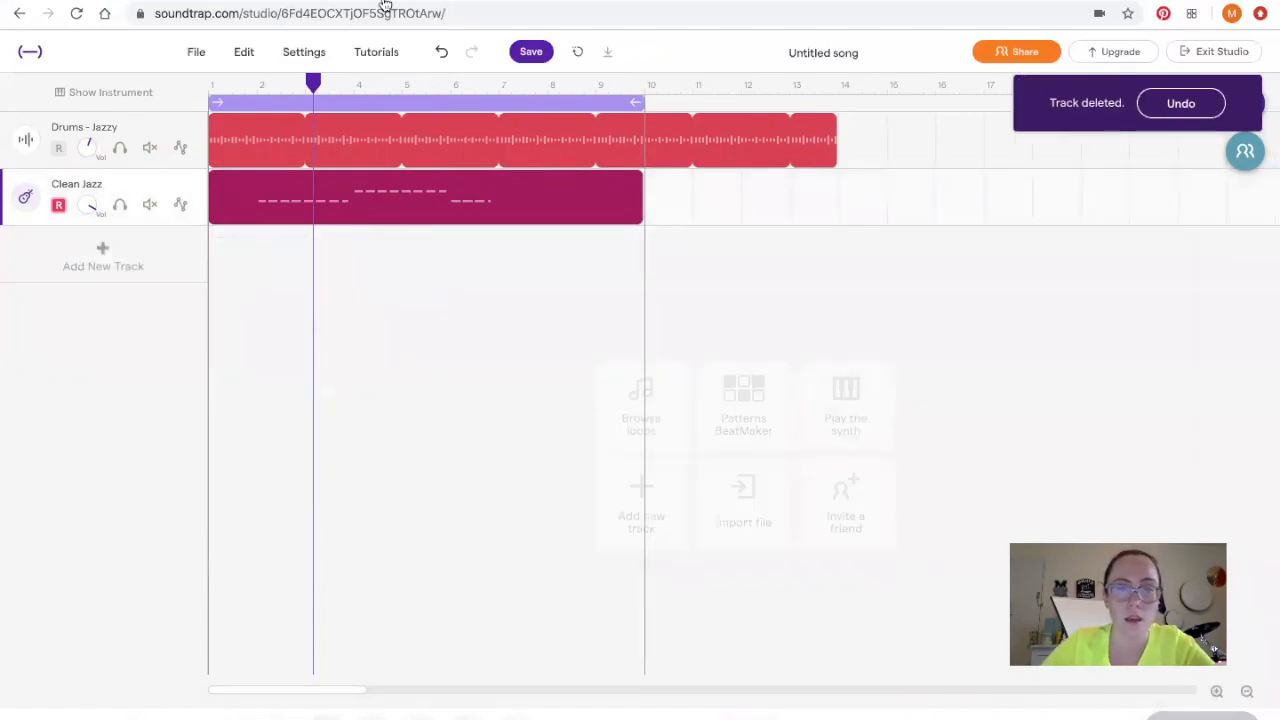
# Step: Return the playhead to near the beginning of bar 1 and save the song
pyautogui.click(317, 84)
pyautogui.moveTo(317, 84); pyautogui.dragTo(219, 90)
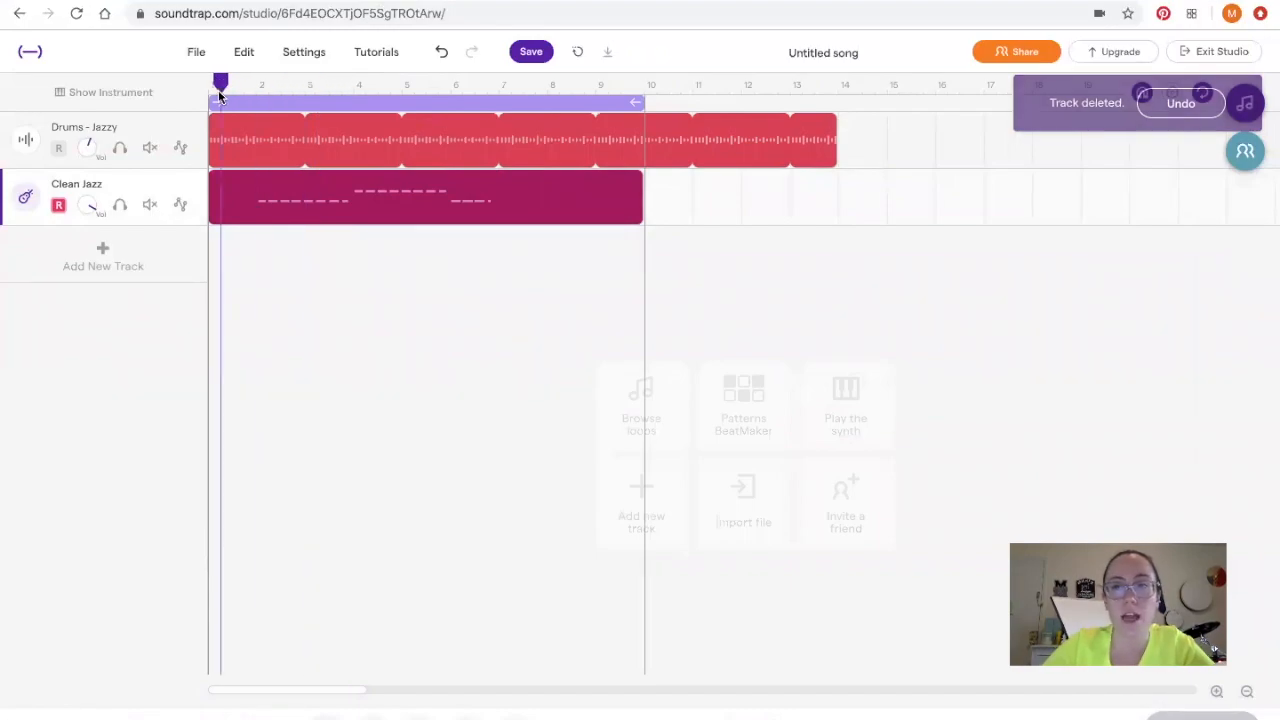
pyautogui.click(518, 52)
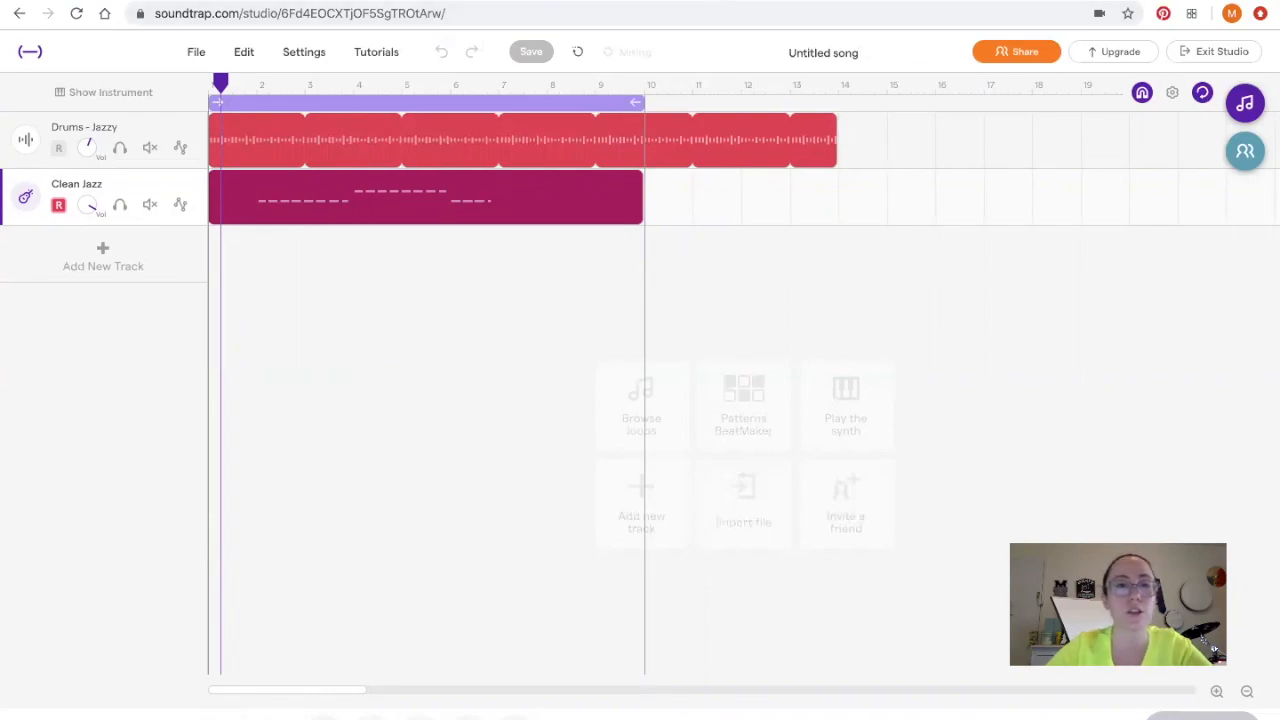
pyautogui.moveTo(700, 0)
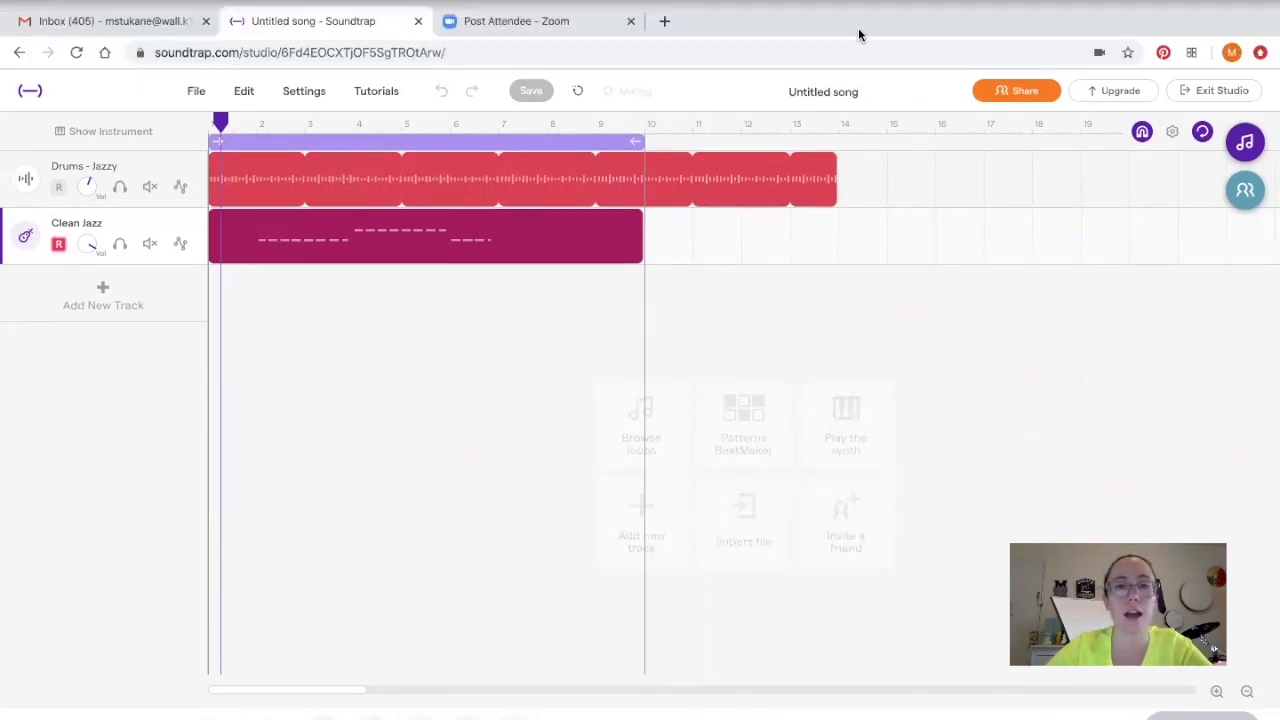